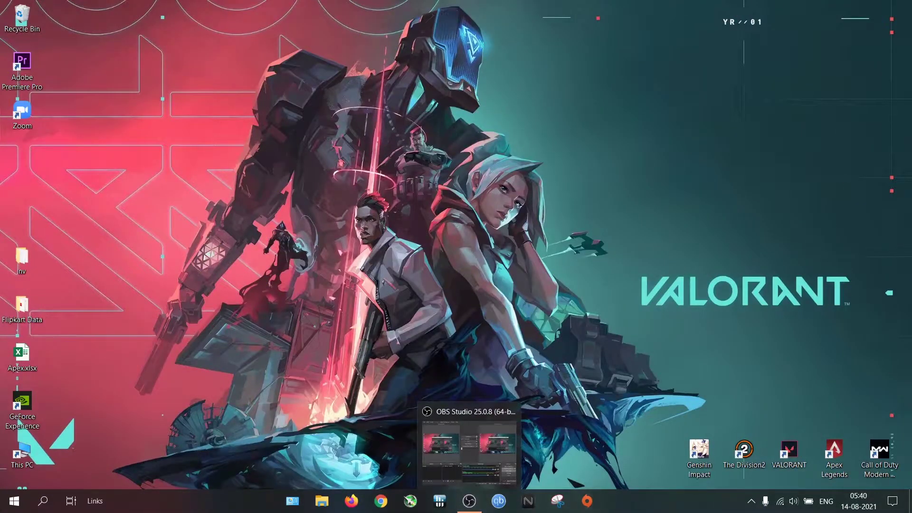
Open Task Manager and expand Vanguard user-mode service to select its vgc process
right_click(635, 506)
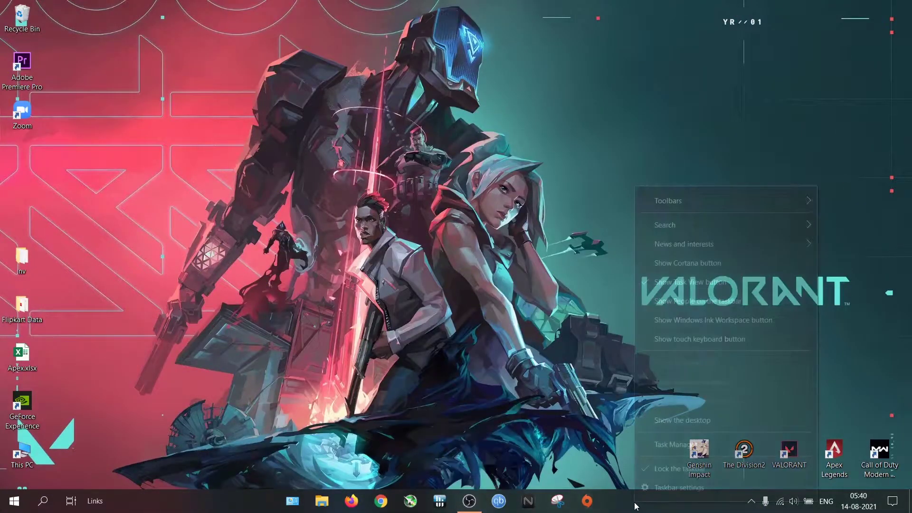
left_click(673, 448)
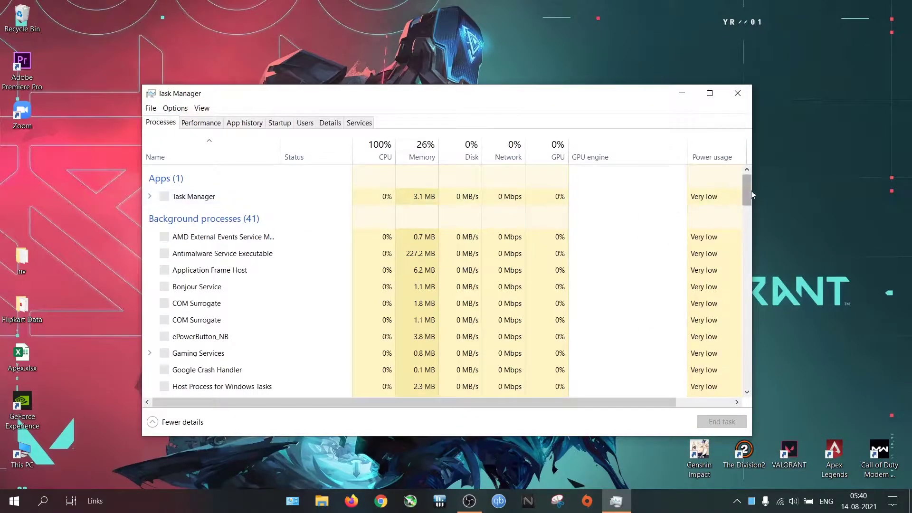
mouse_move(748, 197)
left_mouse_down()
mouse_move(727, 244)
mouse_move(736, 291)
mouse_move(732, 266)
left_mouse_up()
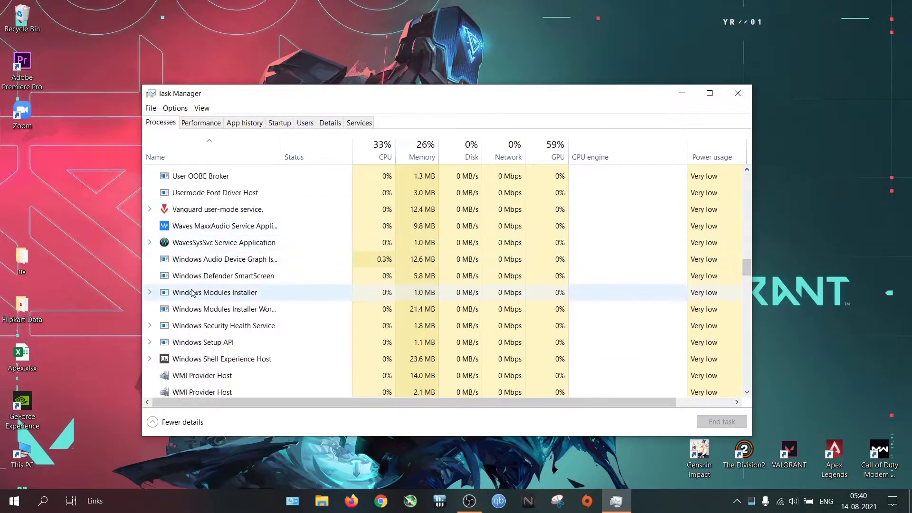
left_click(150, 210)
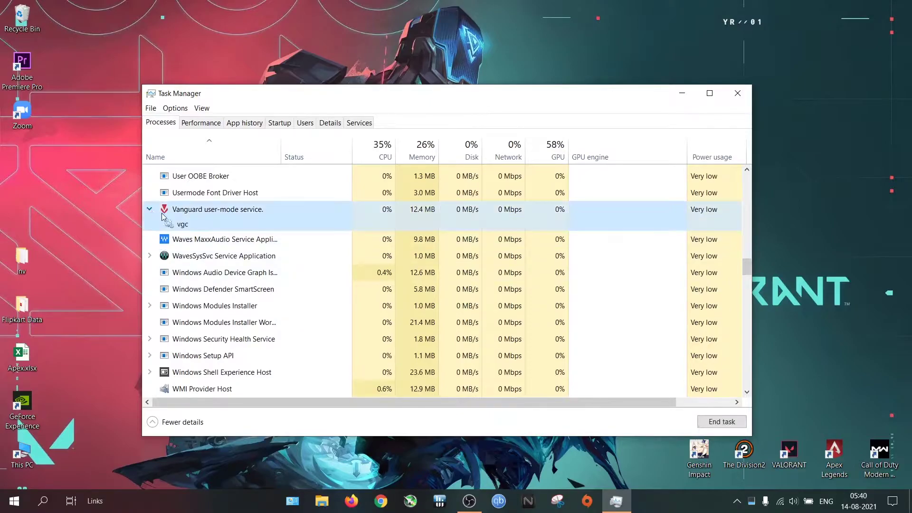
left_click(258, 224)
Open the Services console from Windows search and select the vgc service
left_click(51, 504)
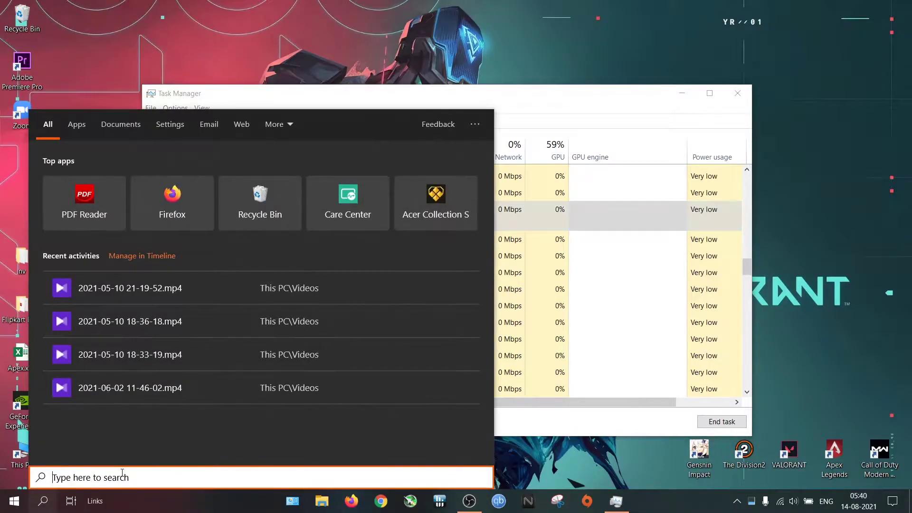
type("serv")
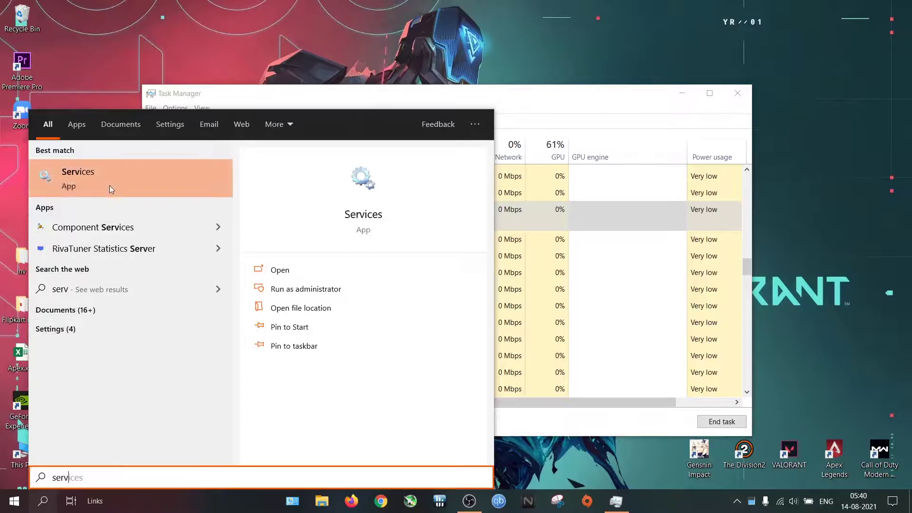
left_click(110, 181)
scroll(538, 255, "down", 20)
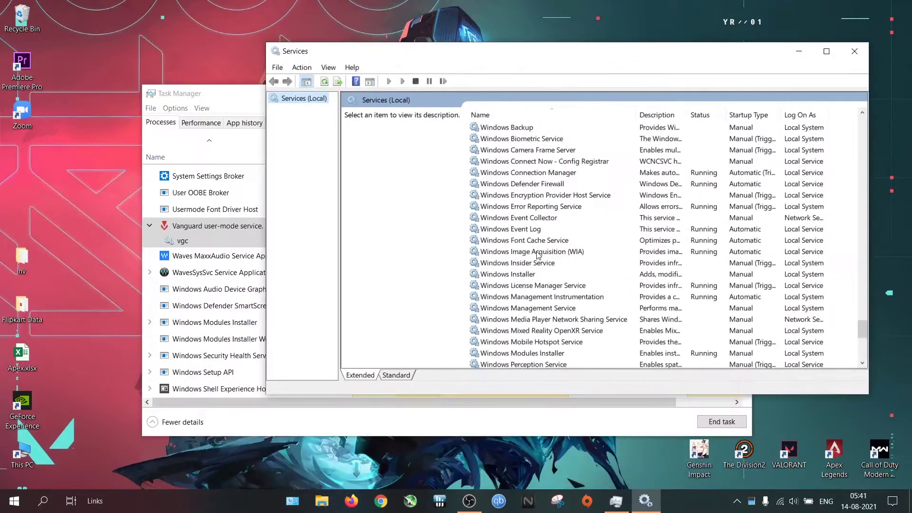
scroll(539, 255, "up", 7)
scroll(538, 255, "up", 3)
scroll(532, 259, "down", 1)
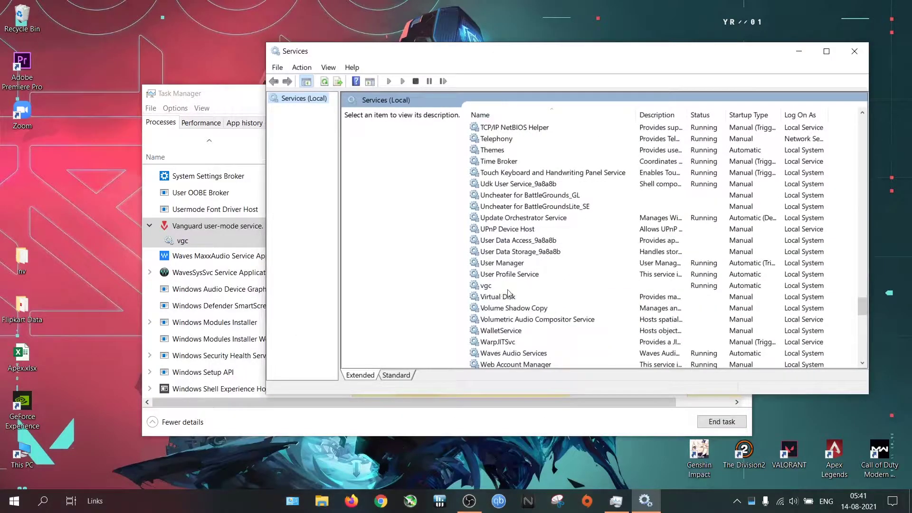
left_click(488, 288)
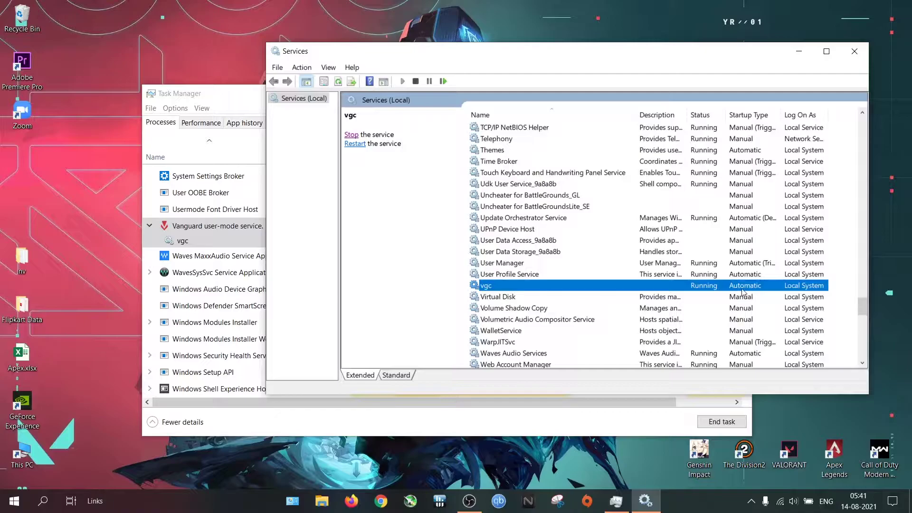
Confirm the Vanguard tray notification is Disabled in Task Manager's Startup list, then minimize it
left_click(798, 51)
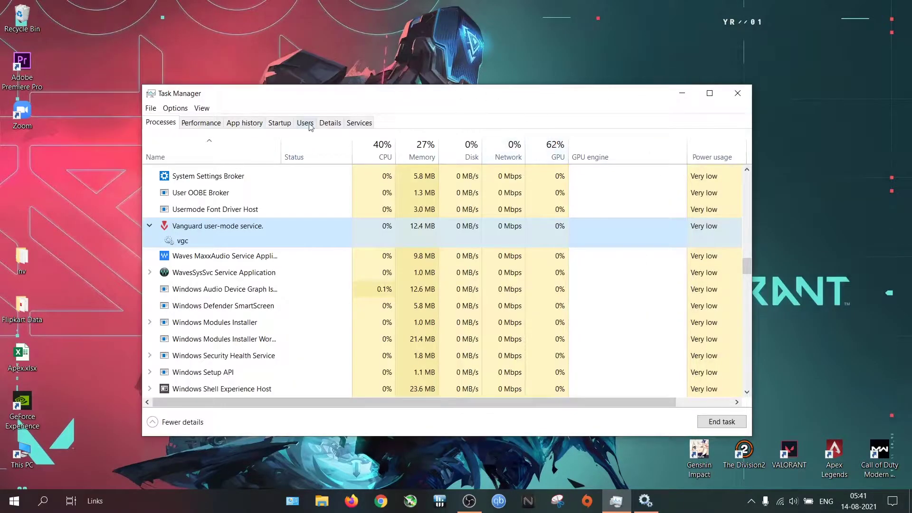
left_click(274, 128)
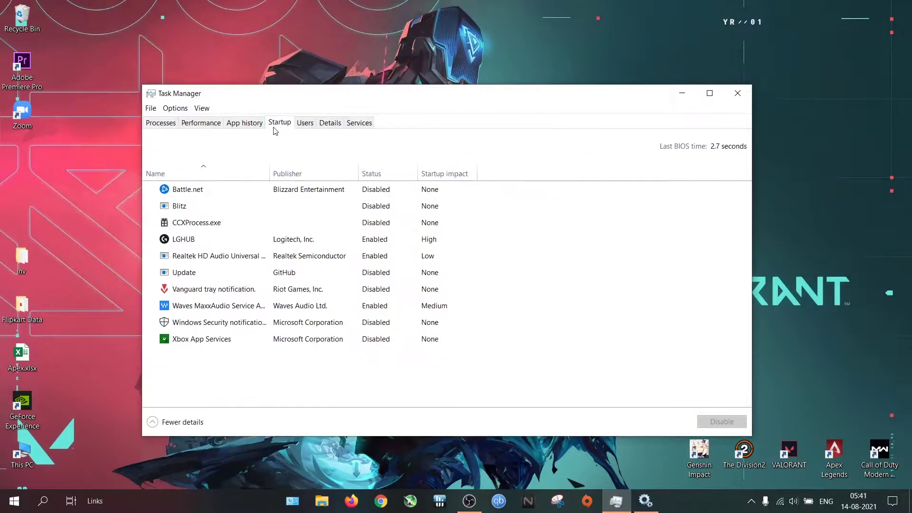
left_click(230, 290)
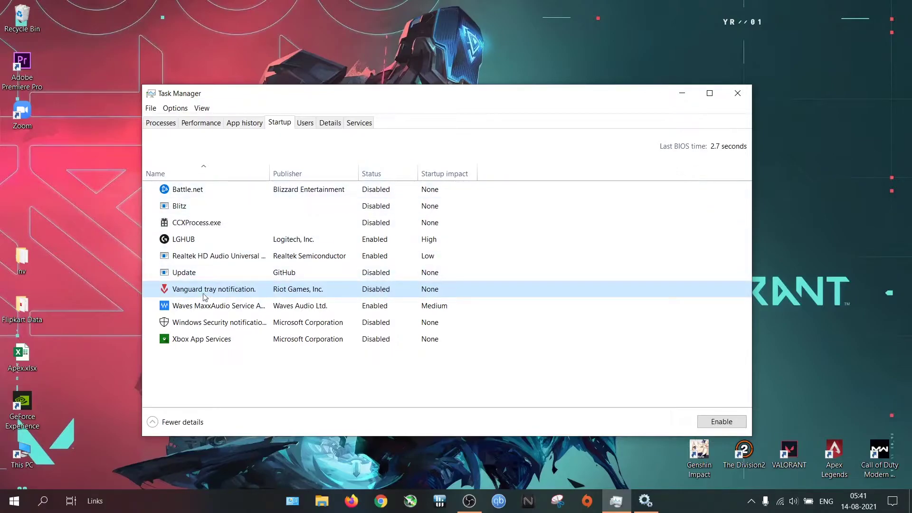
left_click(161, 124)
left_click(280, 127)
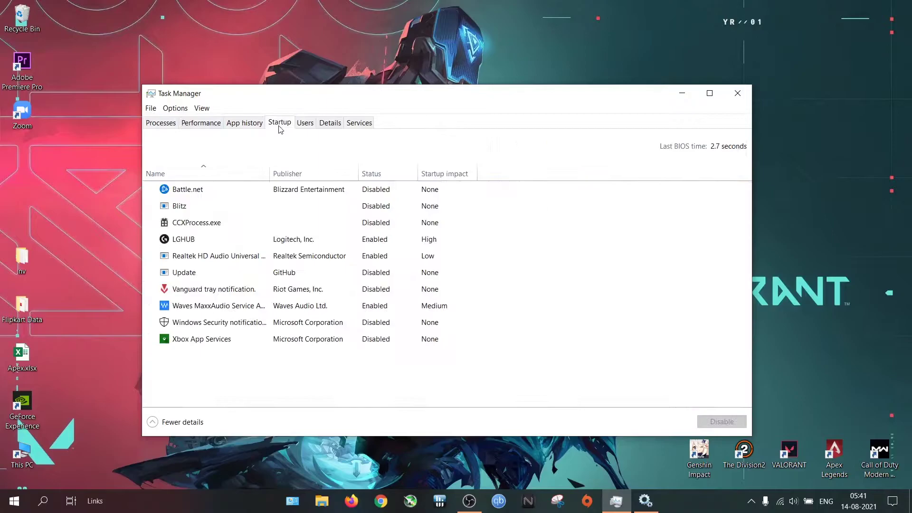
left_click(615, 501)
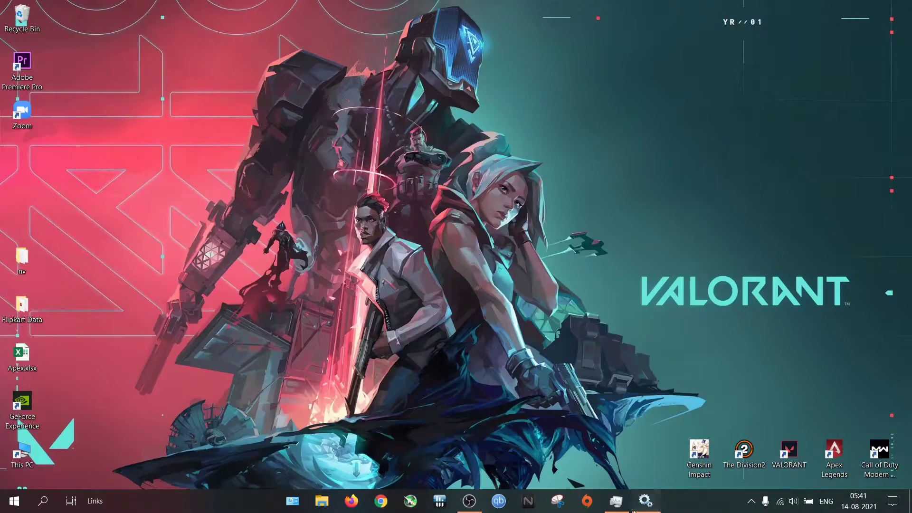
In vgc's Properties, set Startup type to Manual, stop the service, and apply
left_click(645, 501)
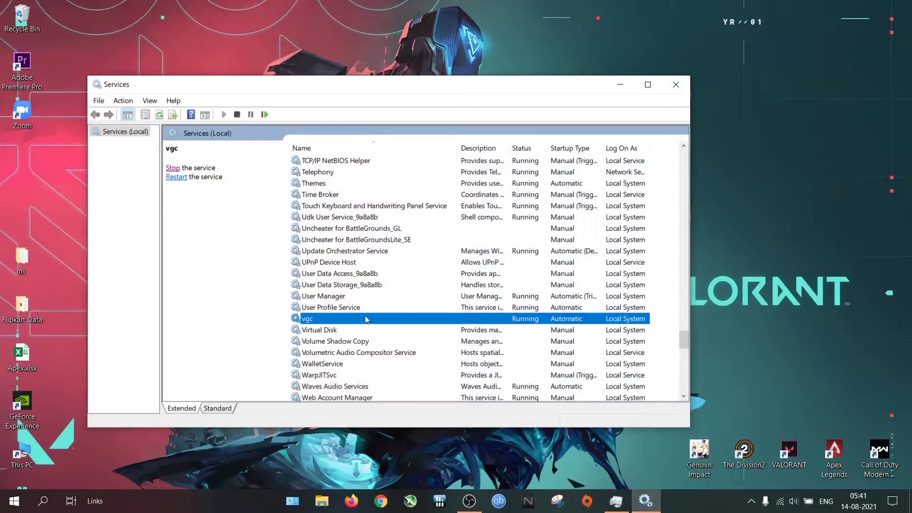
right_click(323, 321)
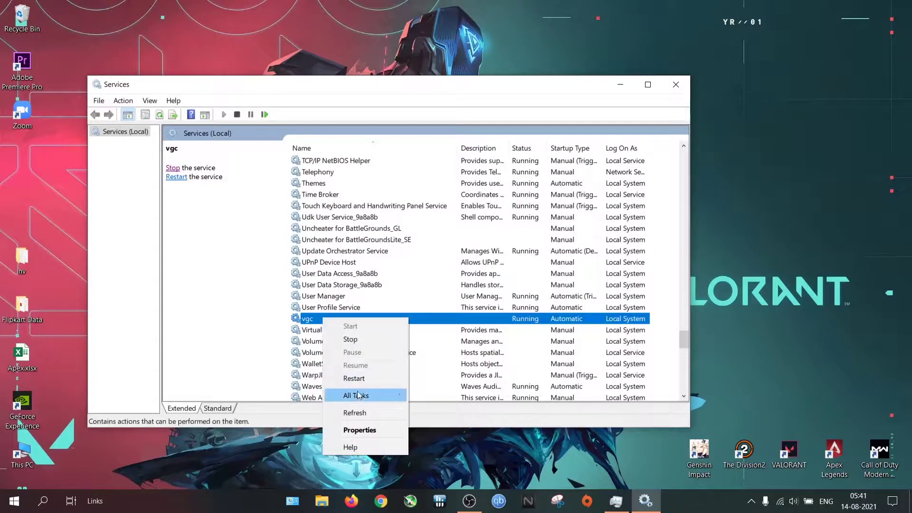
left_click(359, 430)
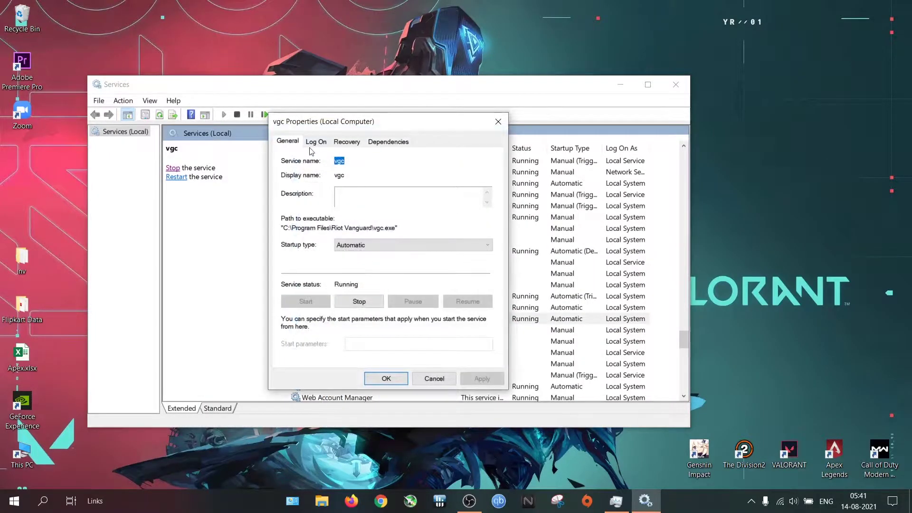
left_click(381, 246)
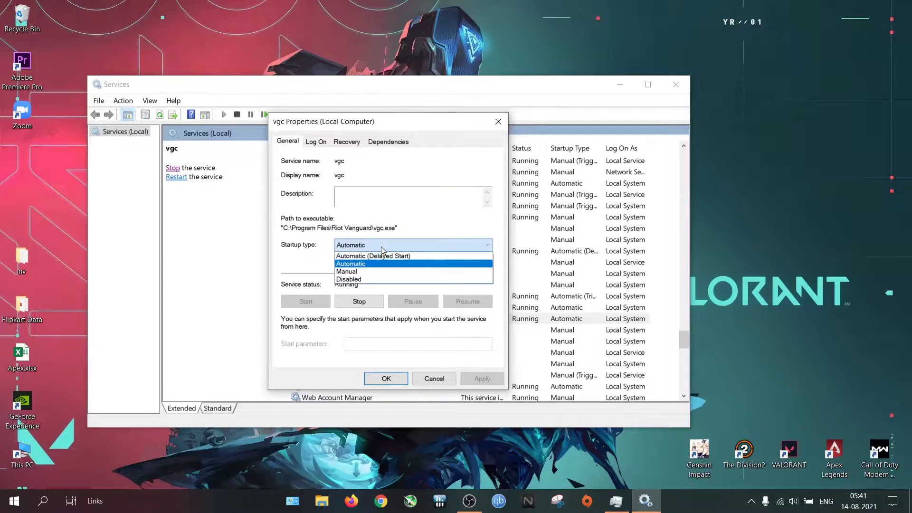
left_click(374, 272)
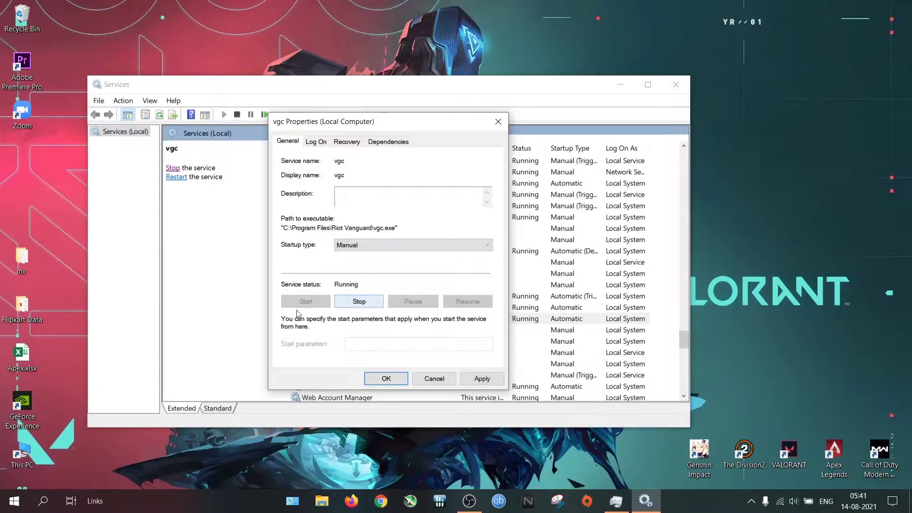
left_click(345, 304)
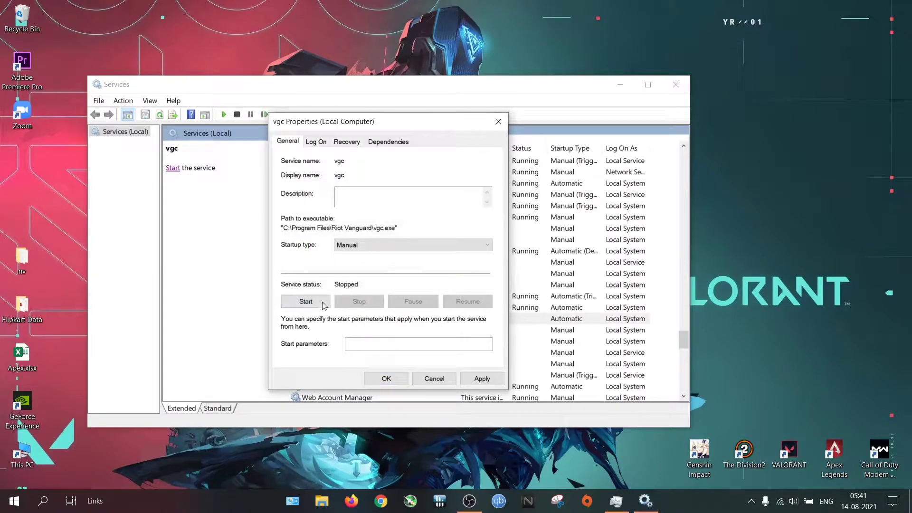
left_click(481, 378)
left_click(386, 379)
key("super+d")
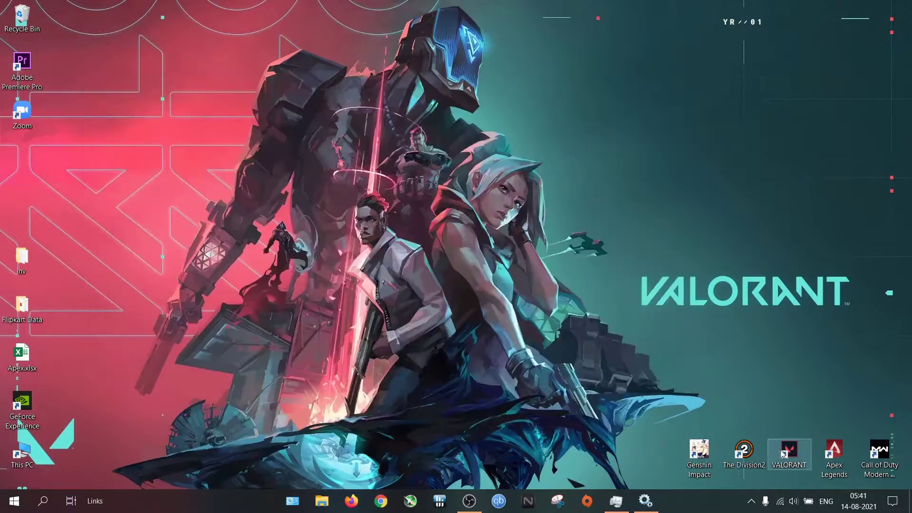
Review the Task Manager process list for Vanguard, switching between Task Manager and Services
left_click(616, 501)
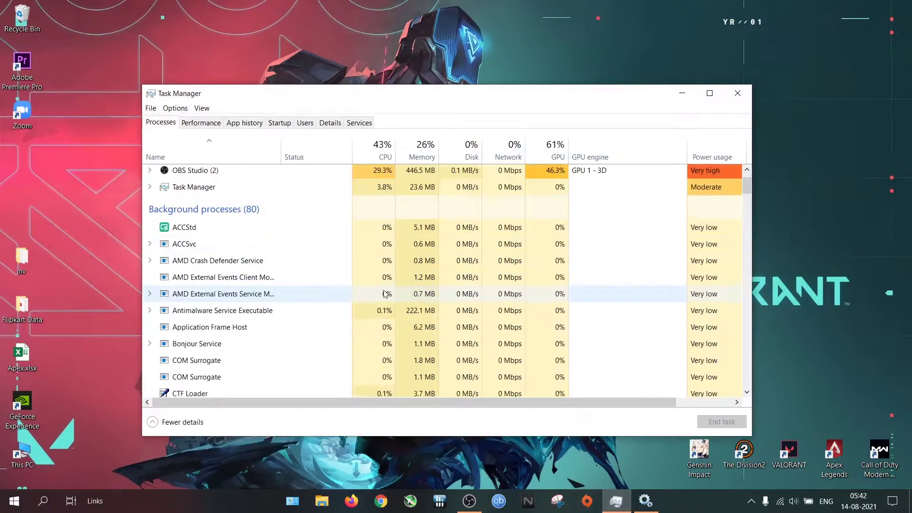
scroll(385, 293, "down", 3)
left_click_drag(750, 191, 744, 271)
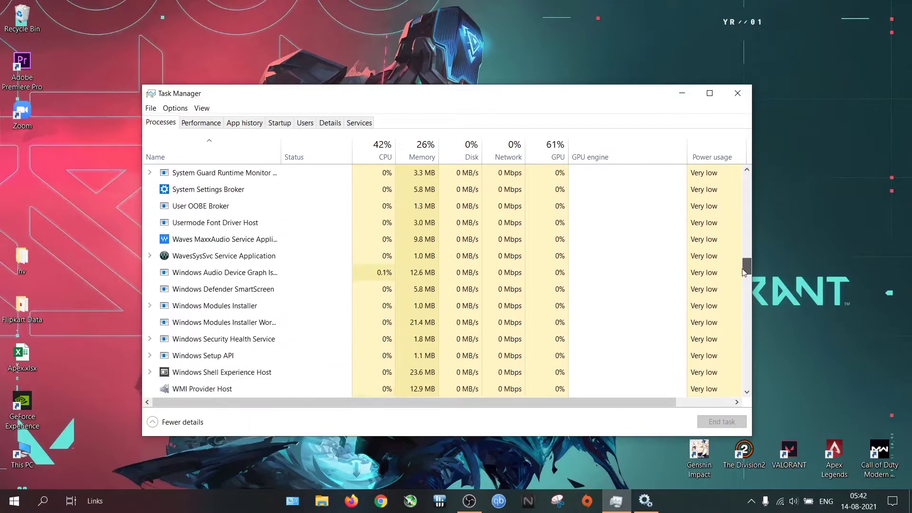
scroll(236, 238, "down", 1)
scroll(236, 238, "up", 1)
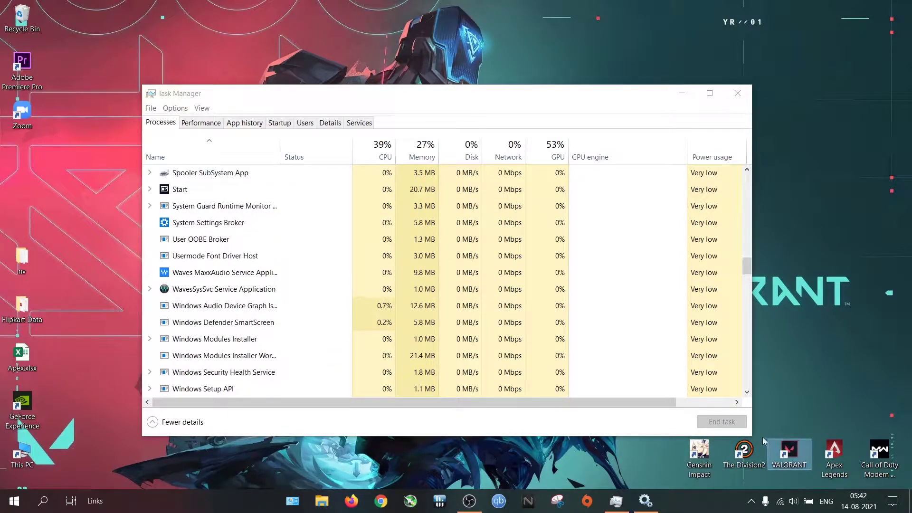
scroll(486, 296, "up", 2)
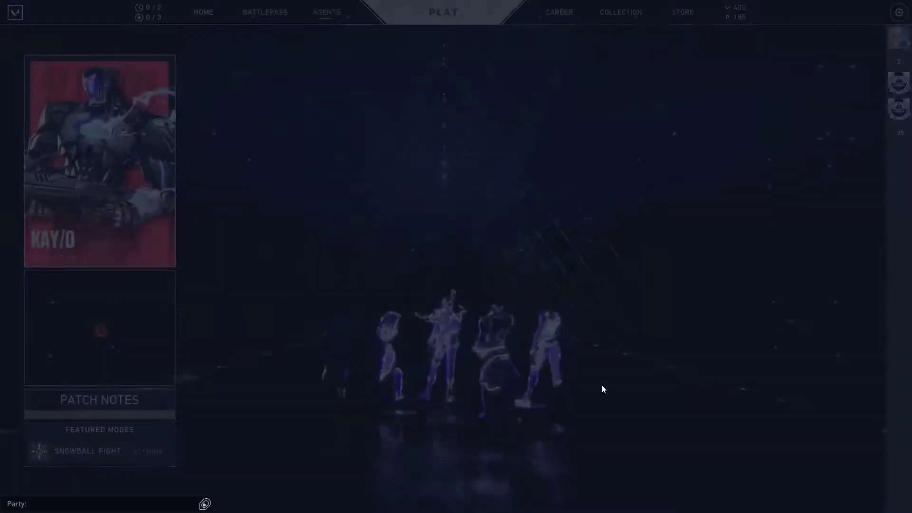
key("alt+Tab")
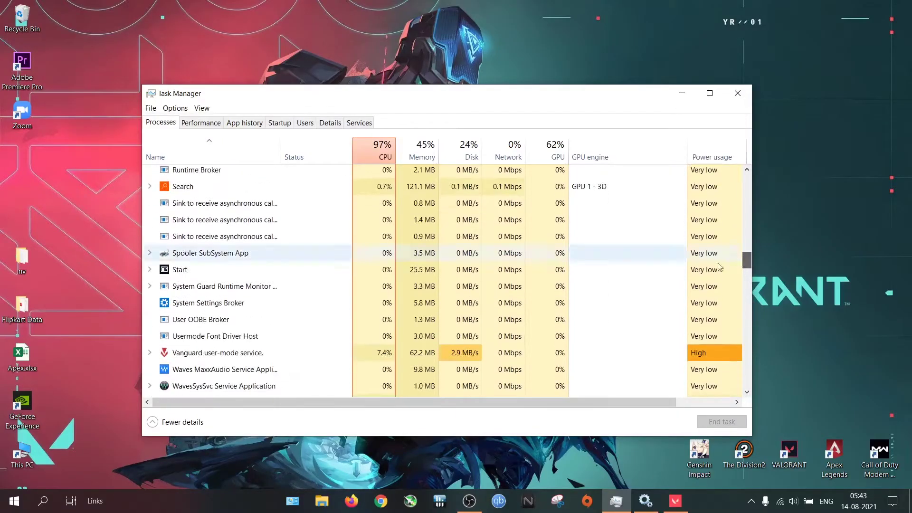
key("alt+Tab")
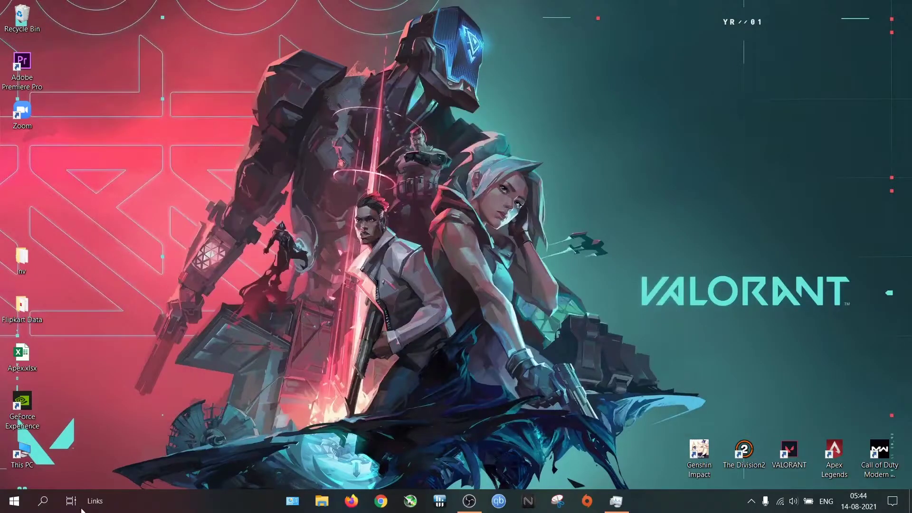
Filter Apps & features for 'vang' and uninstall Riot Vanguard, confirming both prompts
left_click(43, 500)
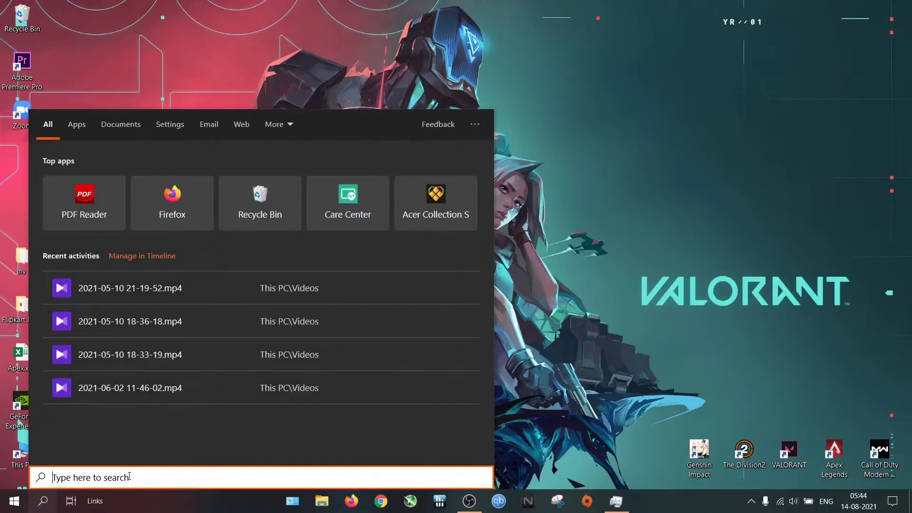
type("app")
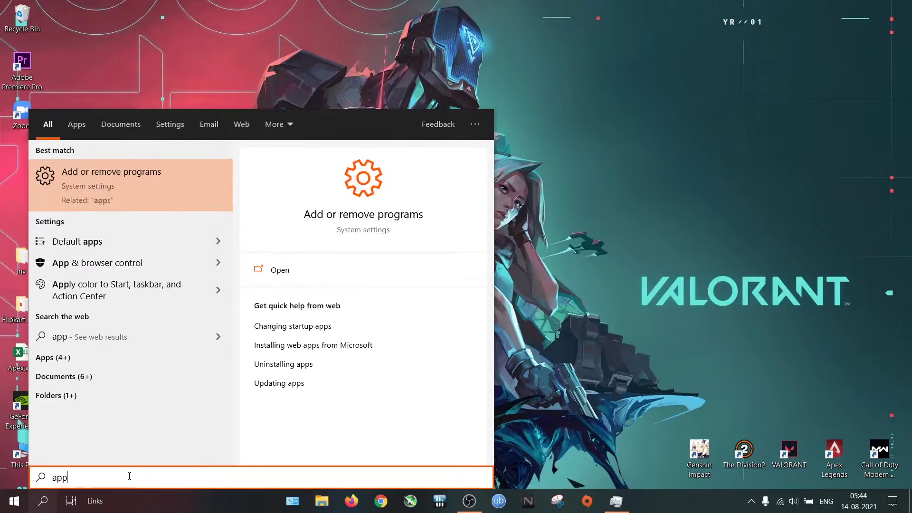
type("s")
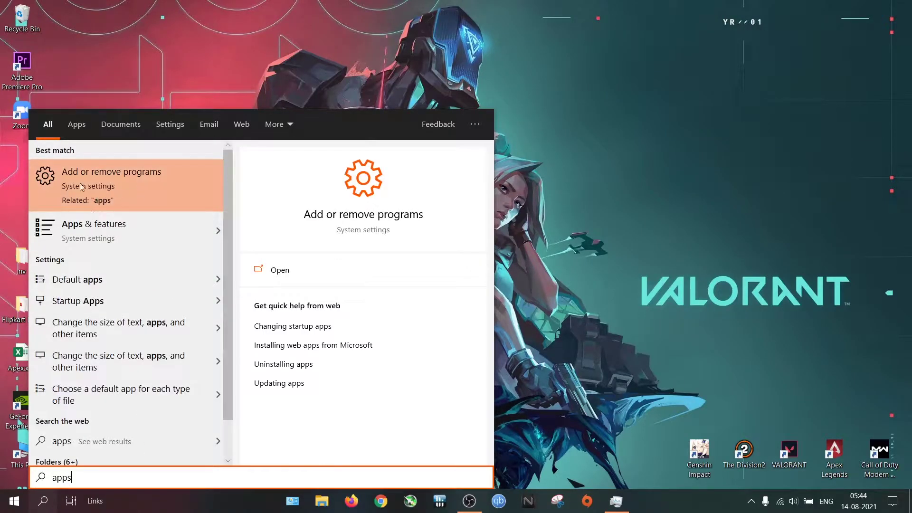
left_click(127, 174)
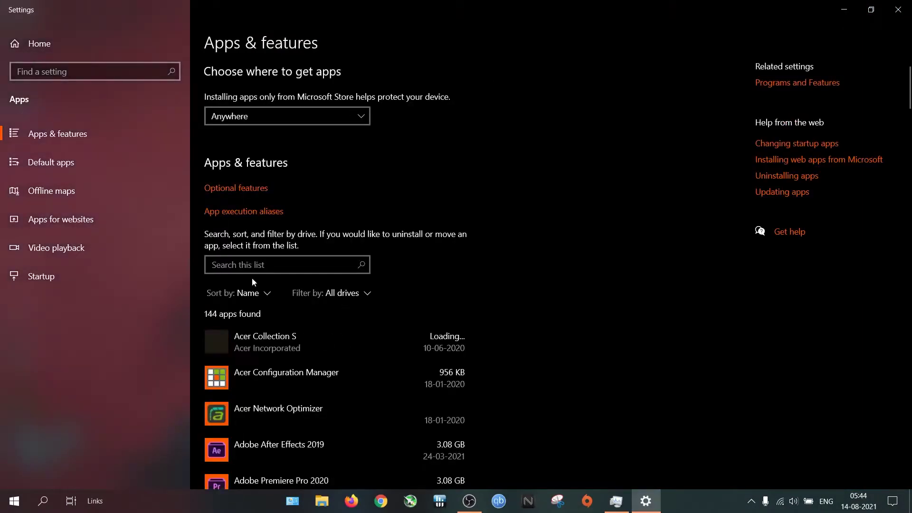
left_click(242, 269)
type("vang")
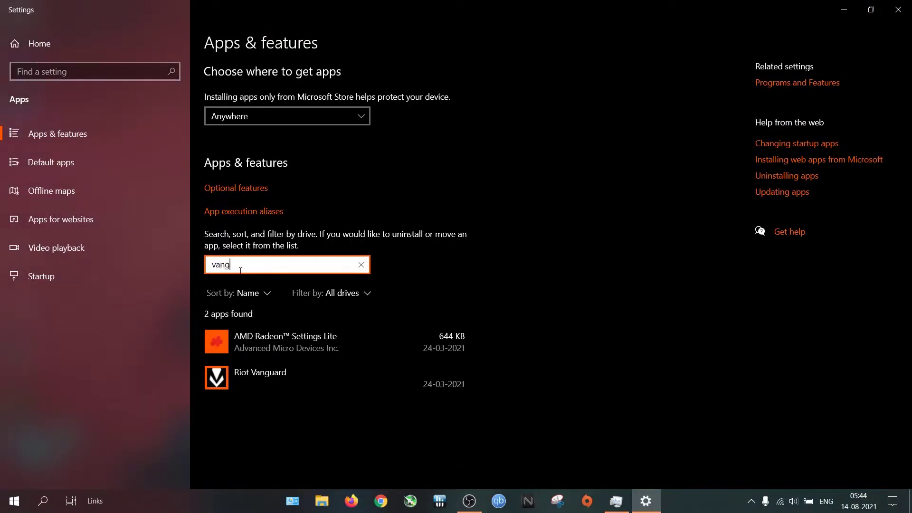
left_click(272, 342)
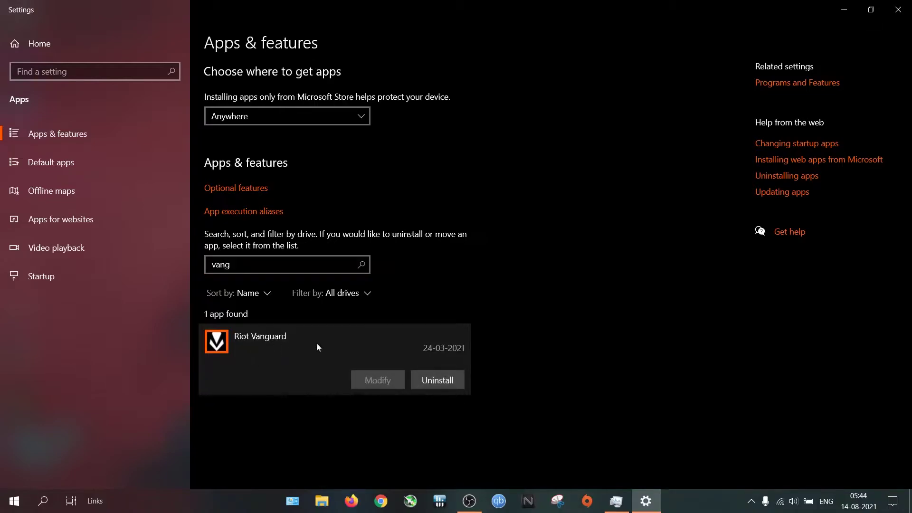
left_click(442, 377)
left_click(489, 351)
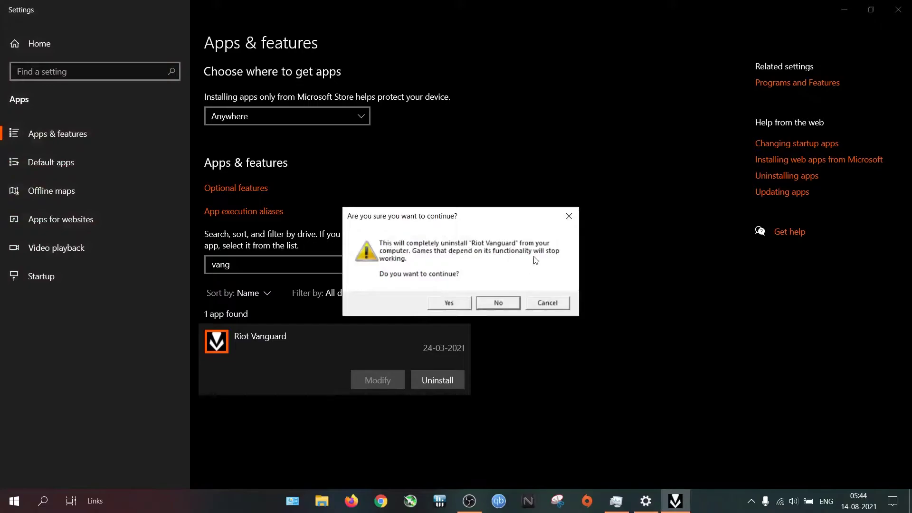
left_click(447, 306)
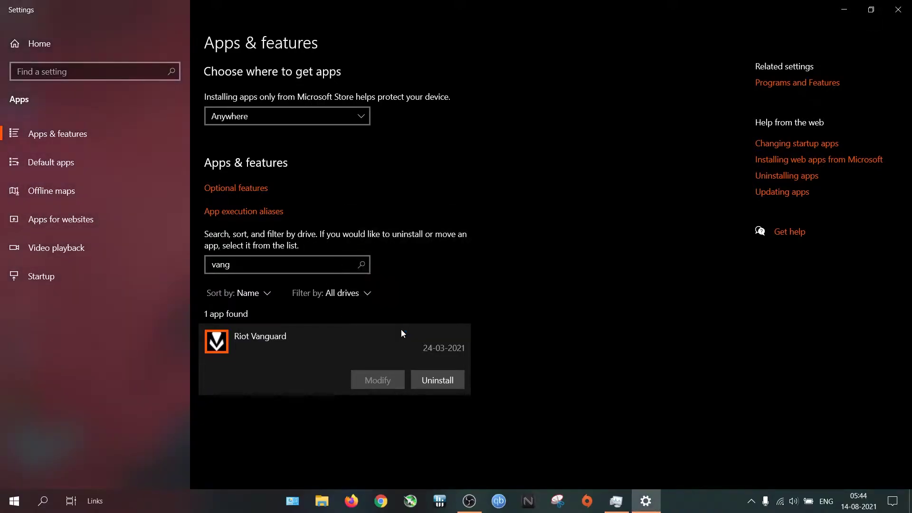
Close Settings, open Services from search, then close Services and Task Manager
left_click(897, 9)
left_click(42, 500)
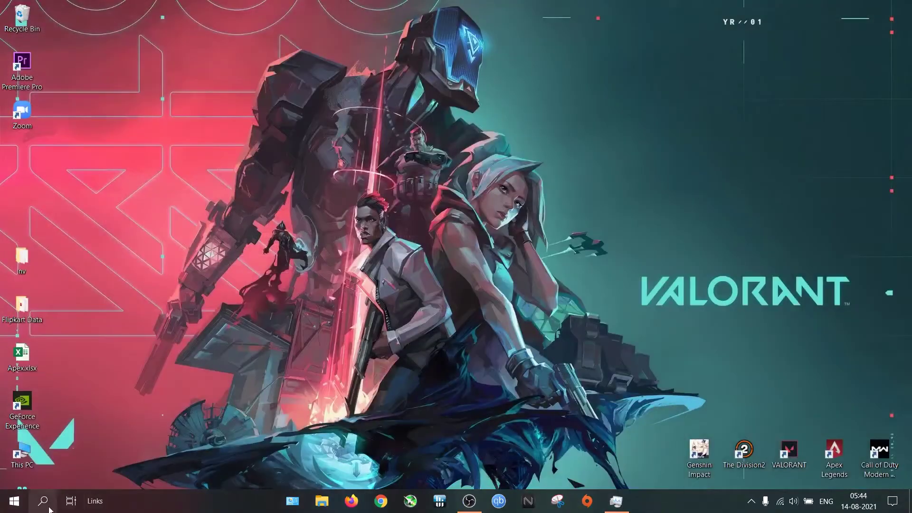
type("services")
key("Return")
left_click_drag(685, 161, 648, 340)
scroll(649, 340, "down", 3)
left_click(676, 84)
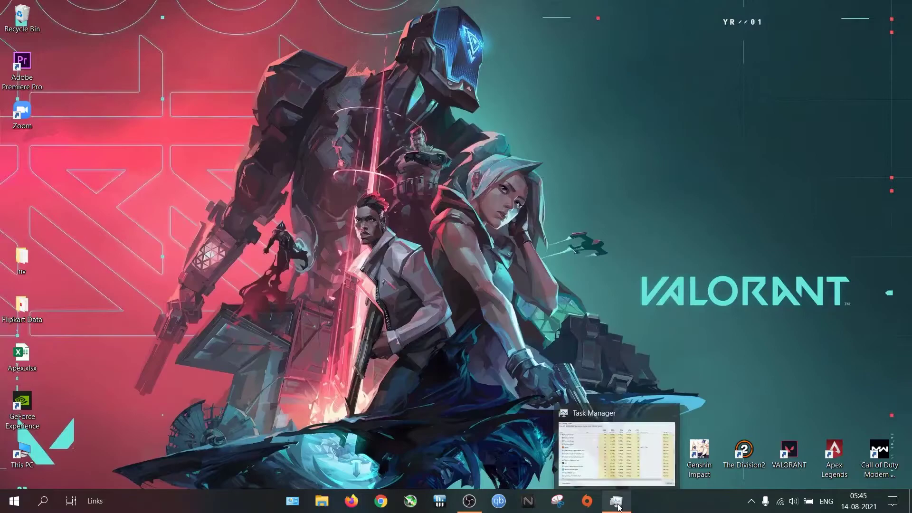
left_click(674, 404)
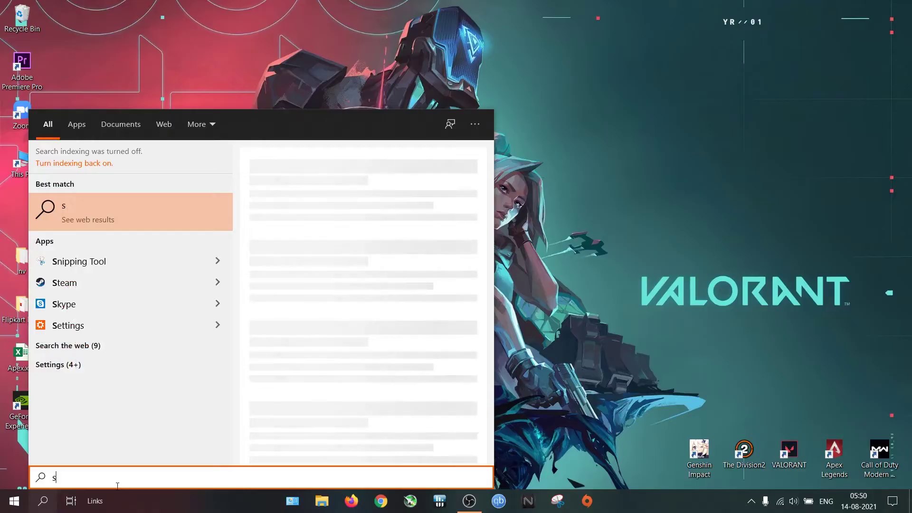
Set the reinstalled vgc service's startup type to Disabled, apply, and close Services
type("ervices")
key("Escape")
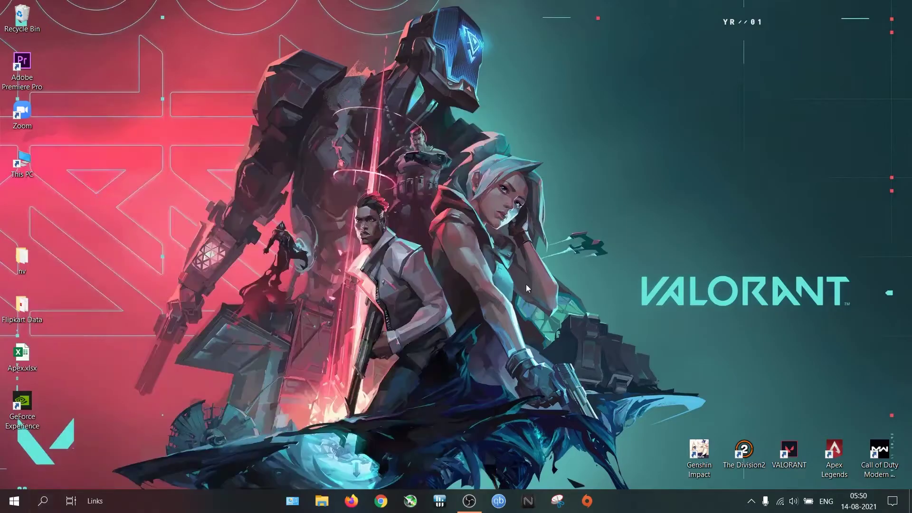
left_click_drag(685, 163, 681, 340)
left_click(311, 354)
scroll(317, 360, "down", 2)
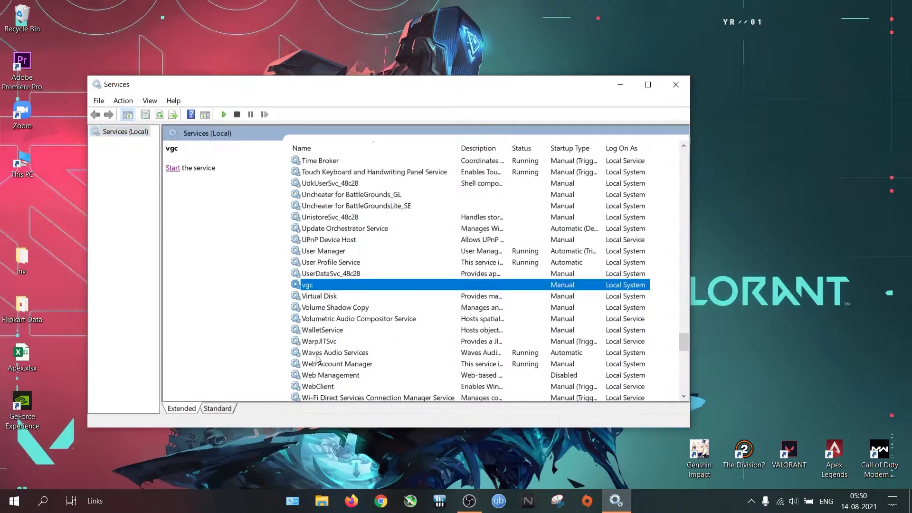
right_click(308, 285)
left_click(365, 403)
left_click(393, 248)
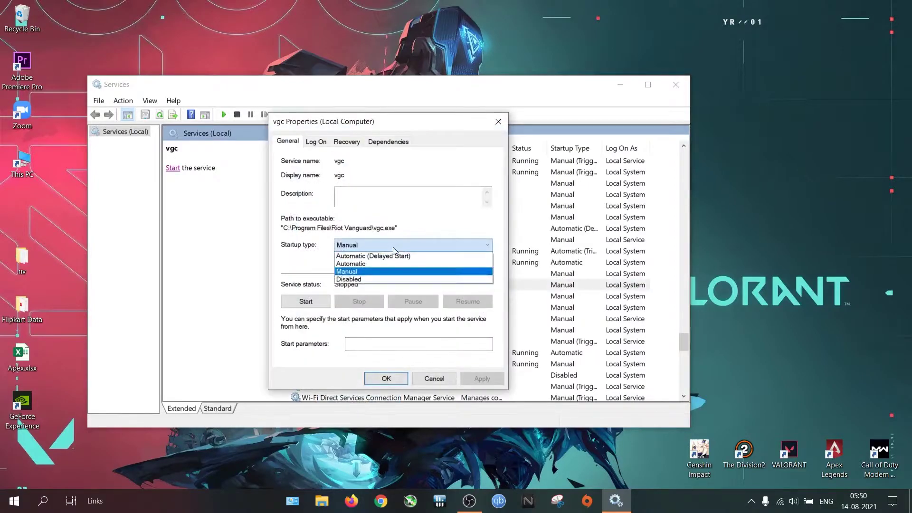
left_click(386, 279)
left_click(482, 379)
left_click(386, 378)
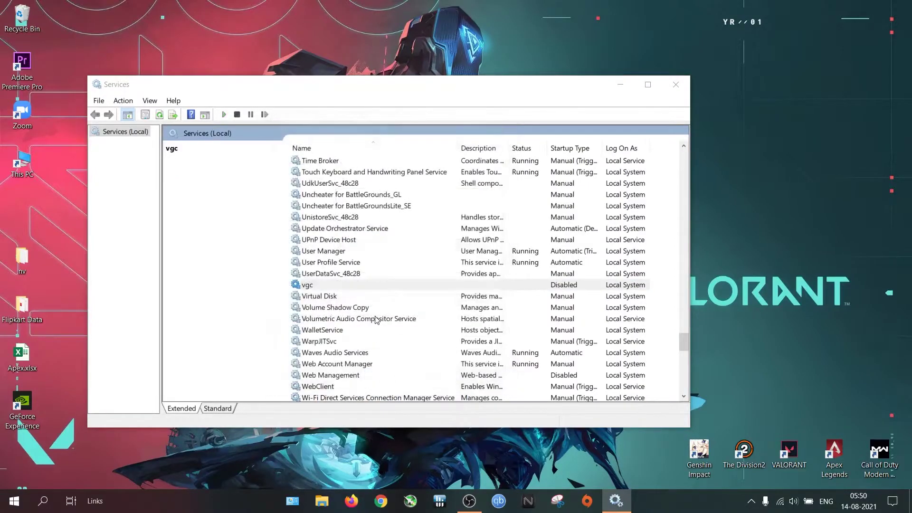
left_click(676, 84)
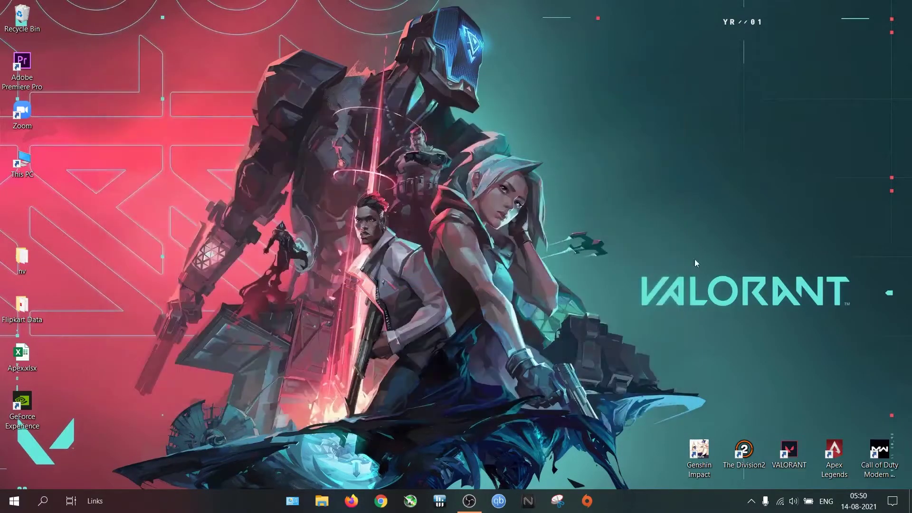
Launch VALORANT from the desktop shortcut and quit at the VAN -81 connection error
double_click(784, 458)
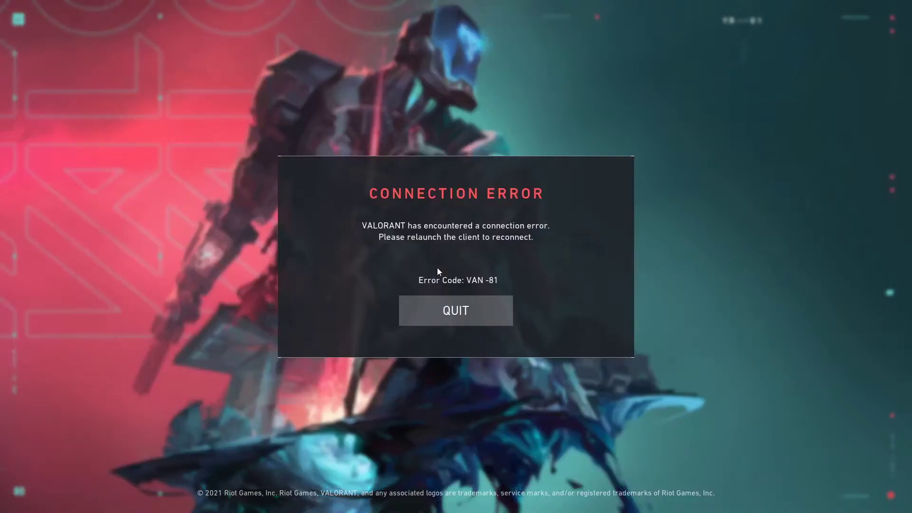
left_click(494, 310)
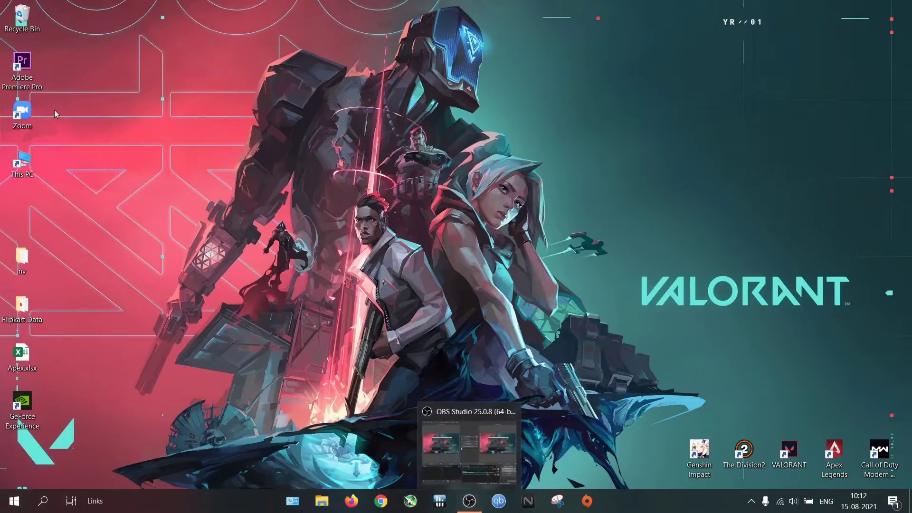
Create a new folder named 'Games' at the root of the C: drive
double_click(26, 165)
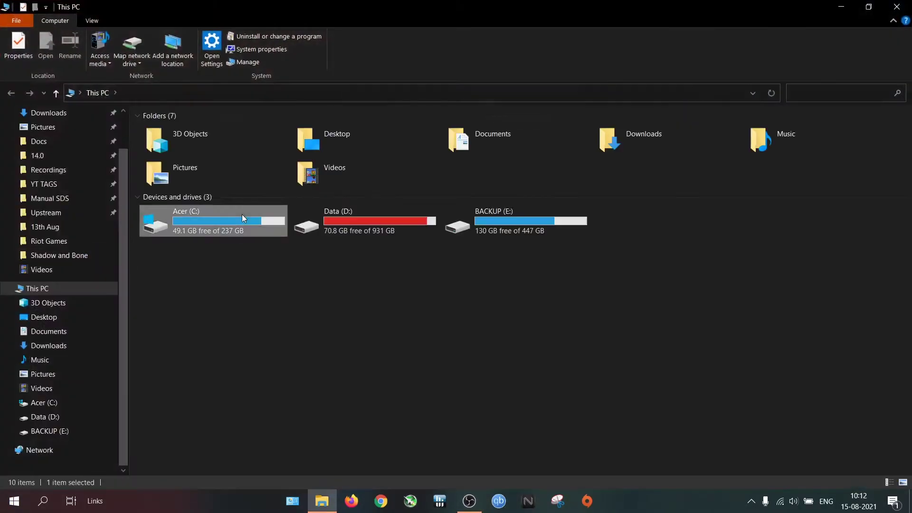
double_click(242, 214)
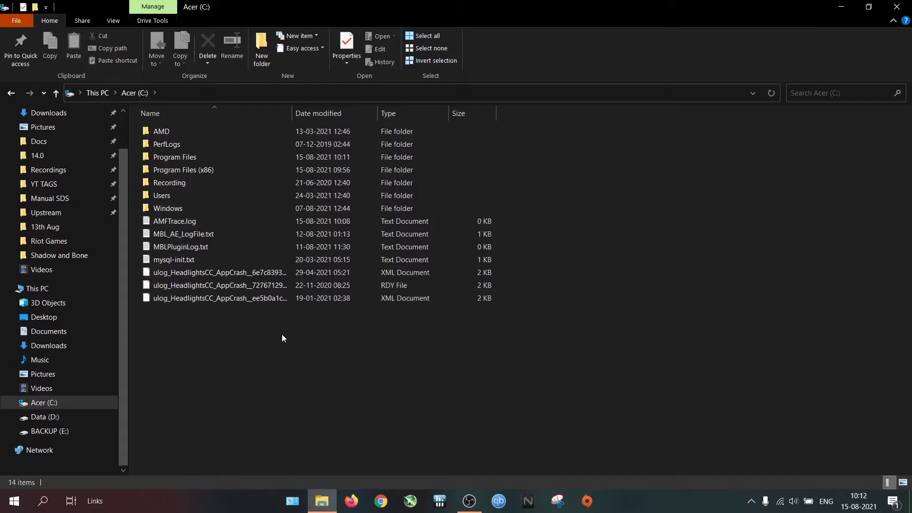
left_click(260, 46)
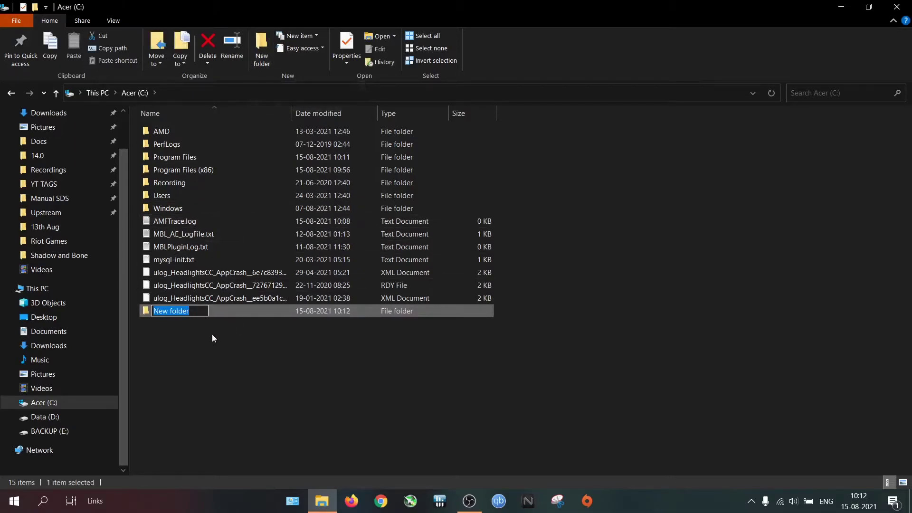
type("Games")
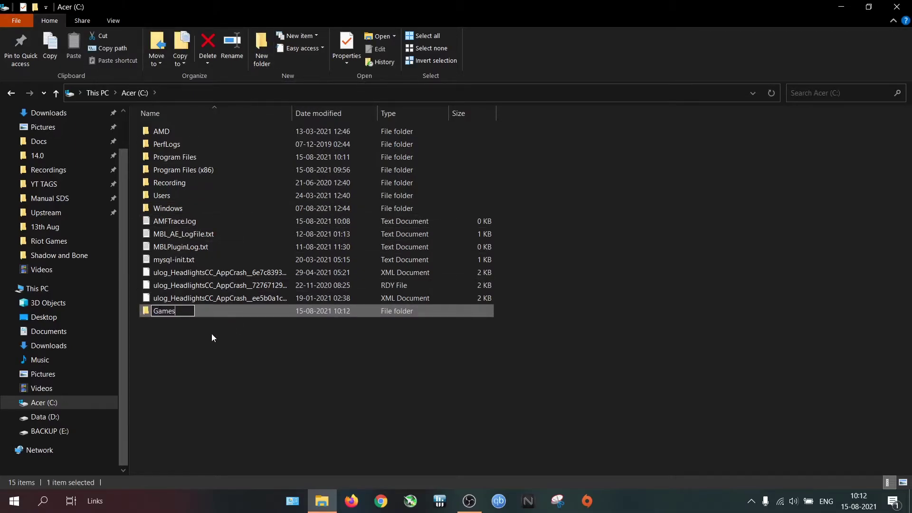
key("Return")
left_click(212, 334)
right_click(246, 220)
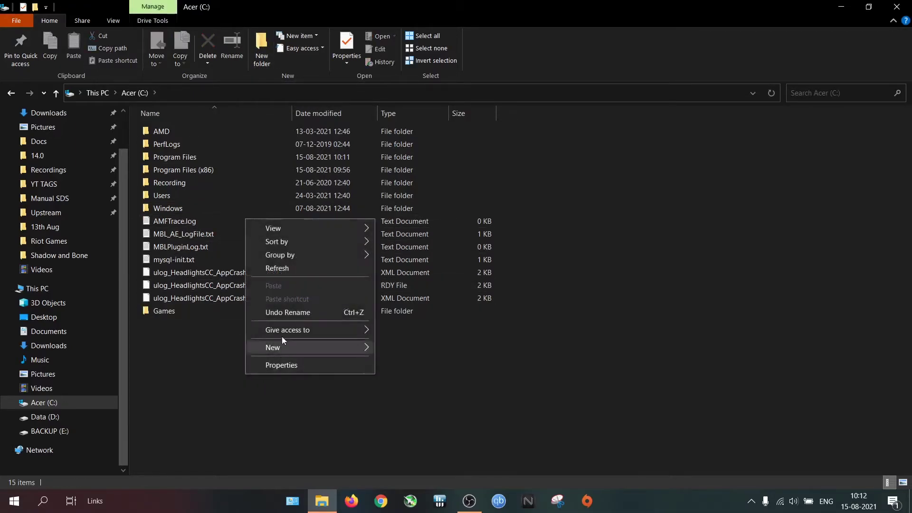
left_click(301, 271)
Cut the Riot Games folder from Program Files and paste it into C:\Games
double_click(203, 172)
scroll(230, 249, "down", 6)
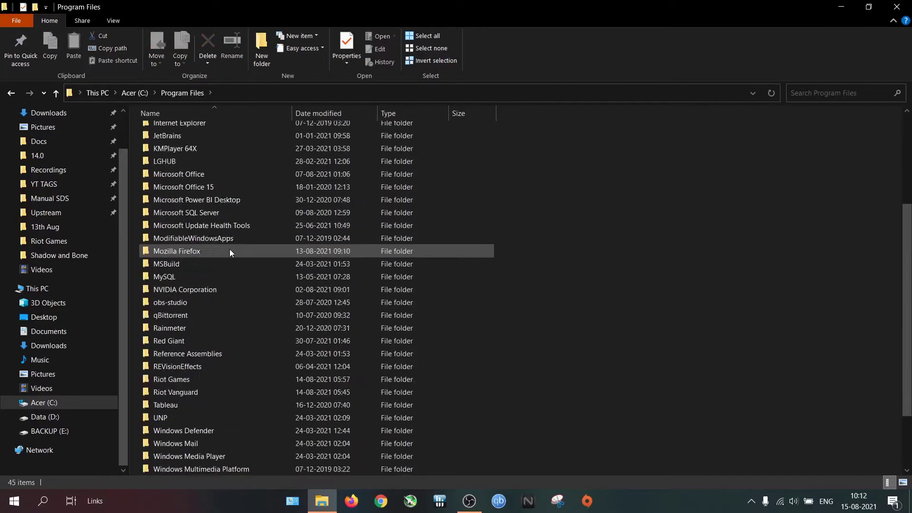
left_click(218, 303)
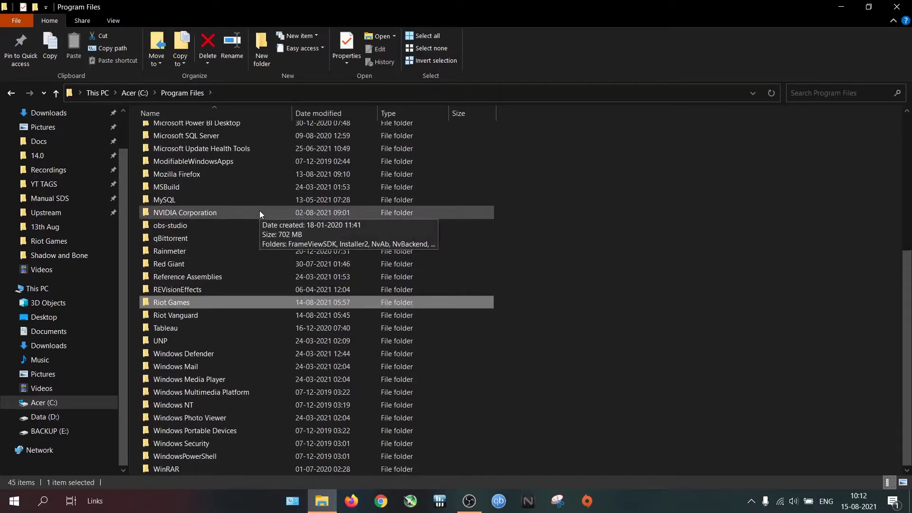
right_click(202, 302)
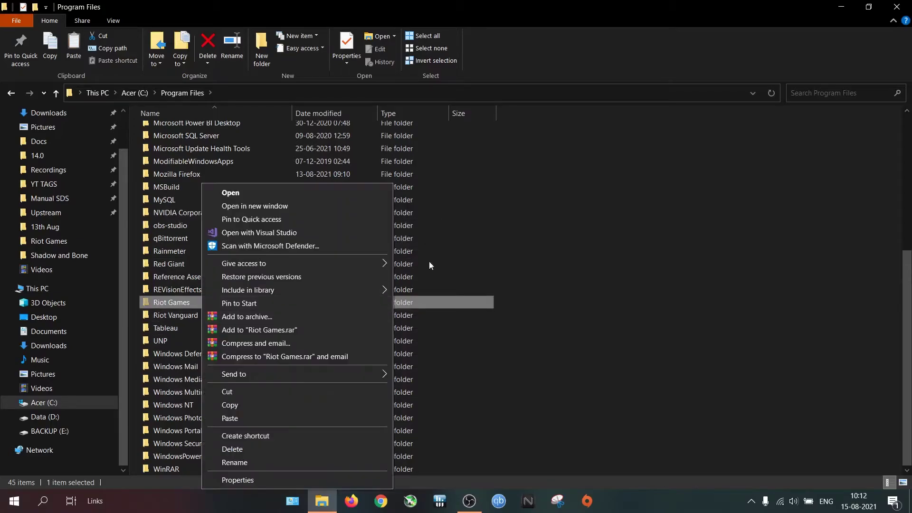
left_click(273, 392)
left_click(140, 93)
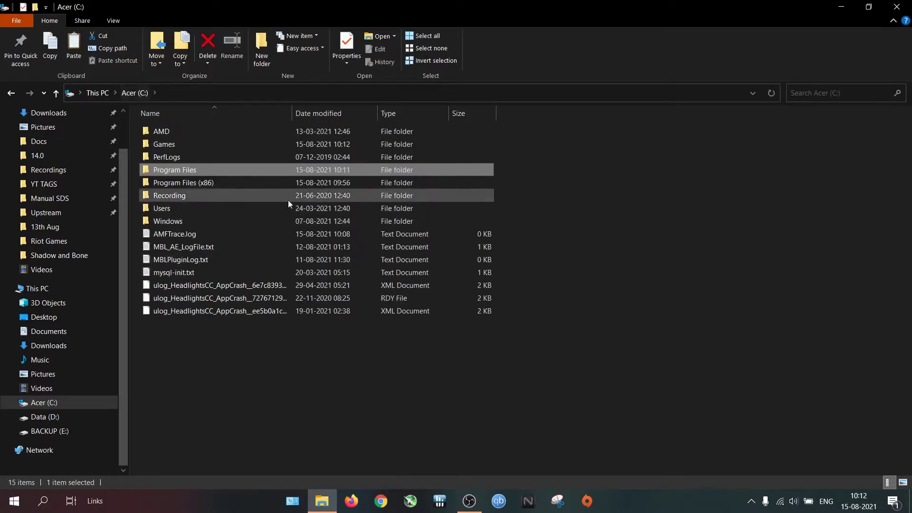
double_click(195, 144)
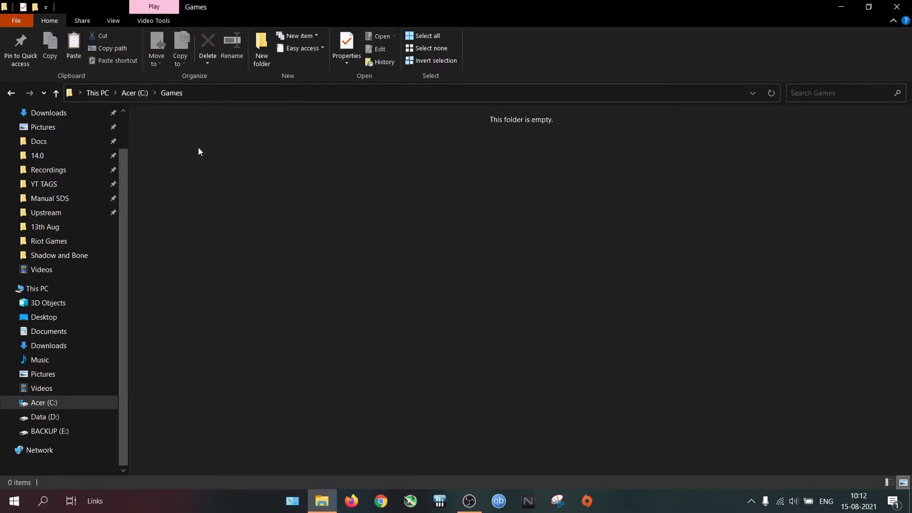
right_click(235, 176)
left_click(269, 264)
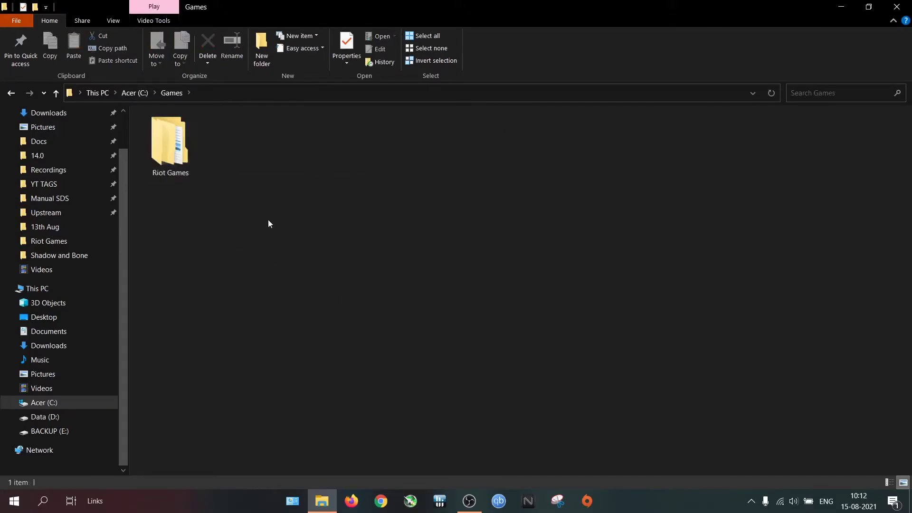
key("super+d")
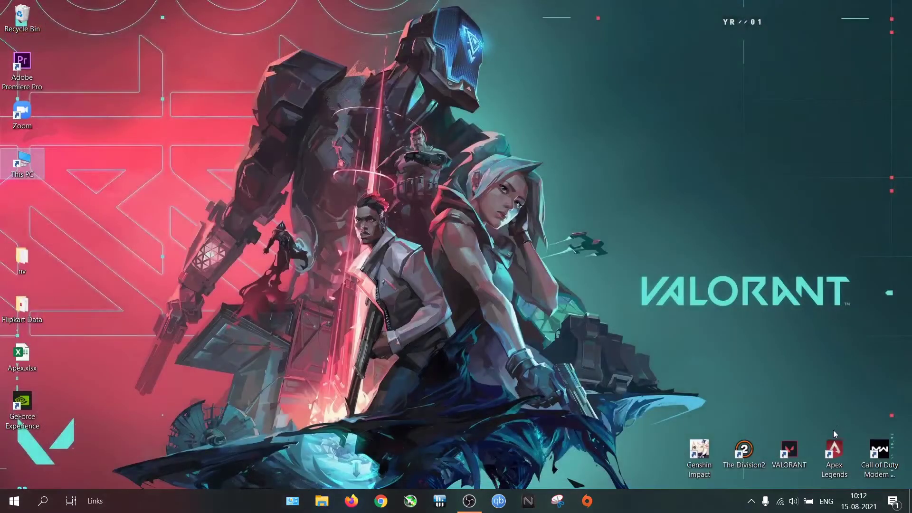
Replace 'Program Files' with 'Games' in the VALORANT shortcut's Target and Start in paths, then apply
right_click(805, 452)
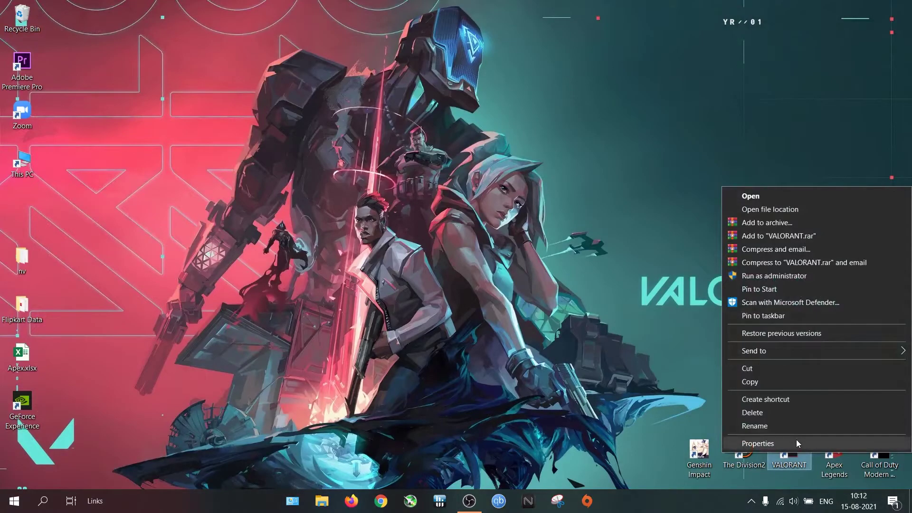
left_click(796, 441)
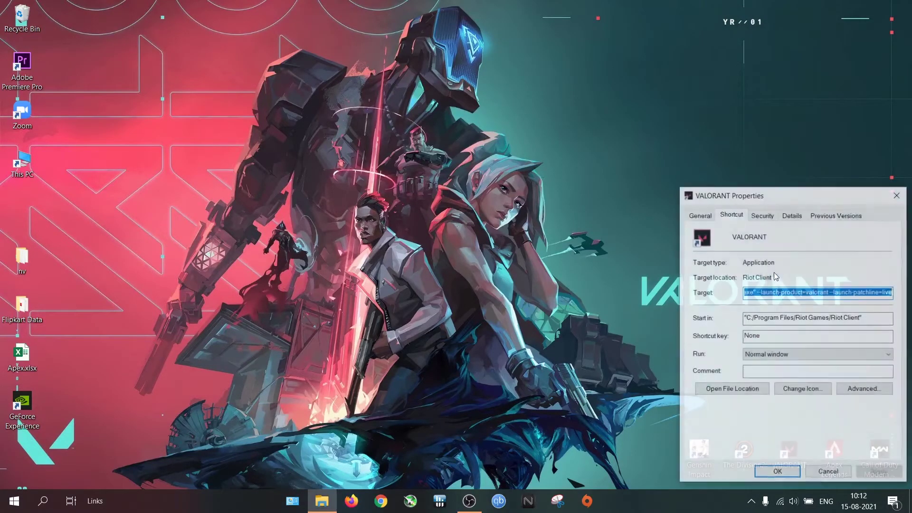
left_click(760, 293)
left_click_drag(761, 293, 679, 298)
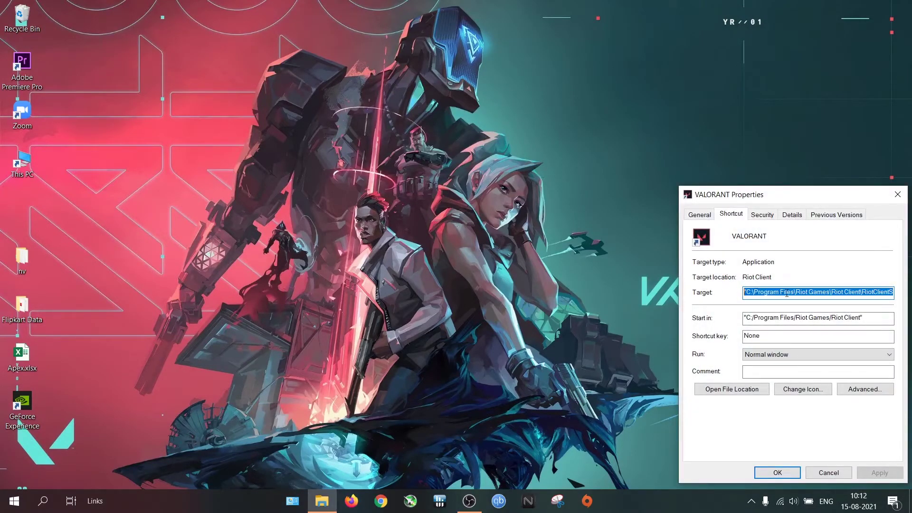
left_click_drag(794, 291, 764, 293)
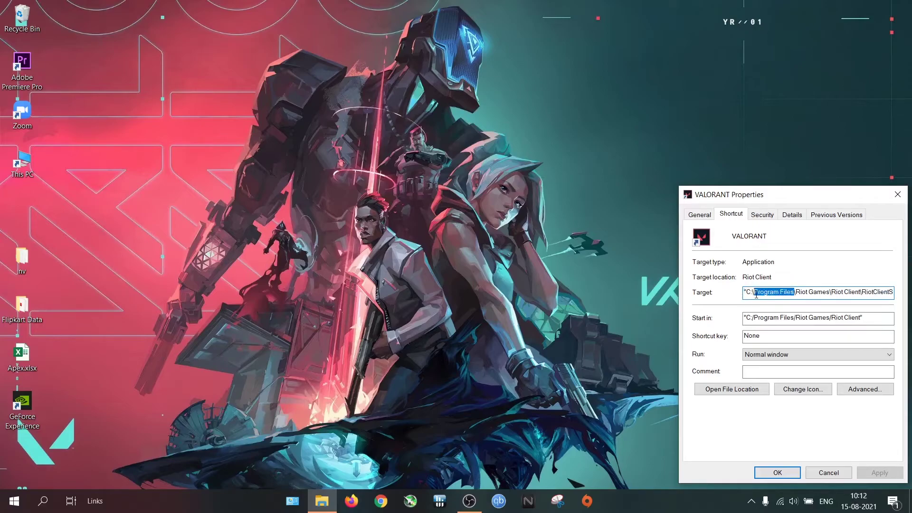
type("Games")
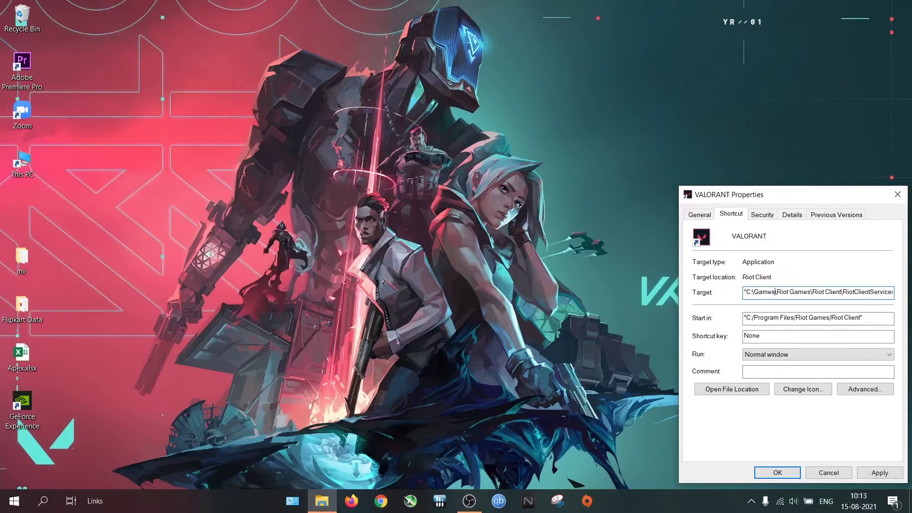
left_click(795, 317)
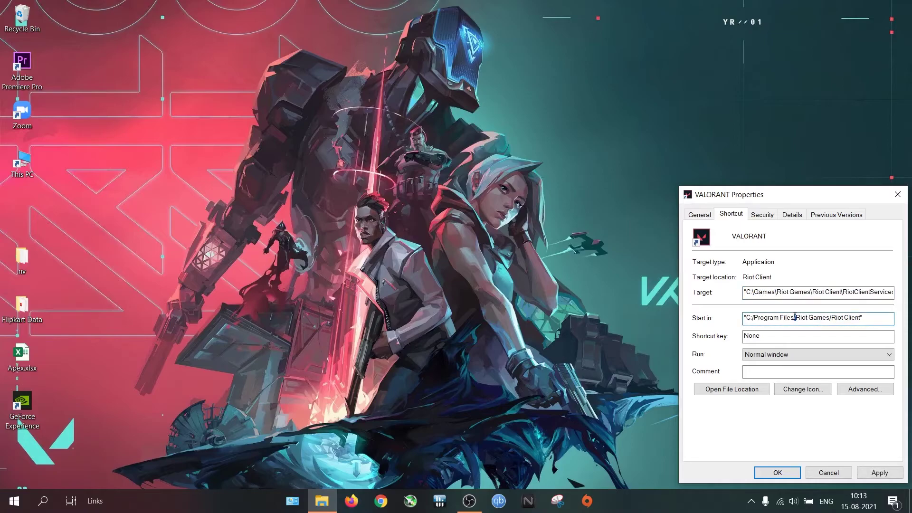
left_click_drag(794, 318, 768, 320)
type("Games")
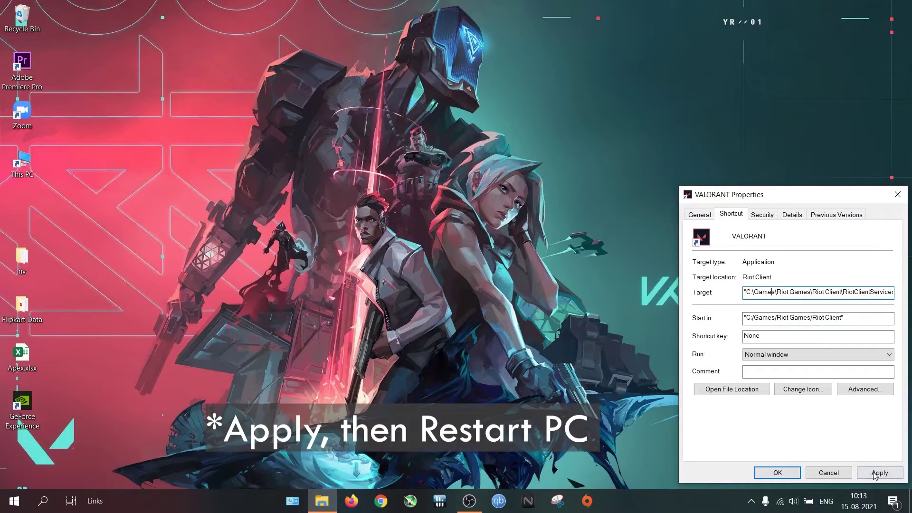
left_click(878, 473)
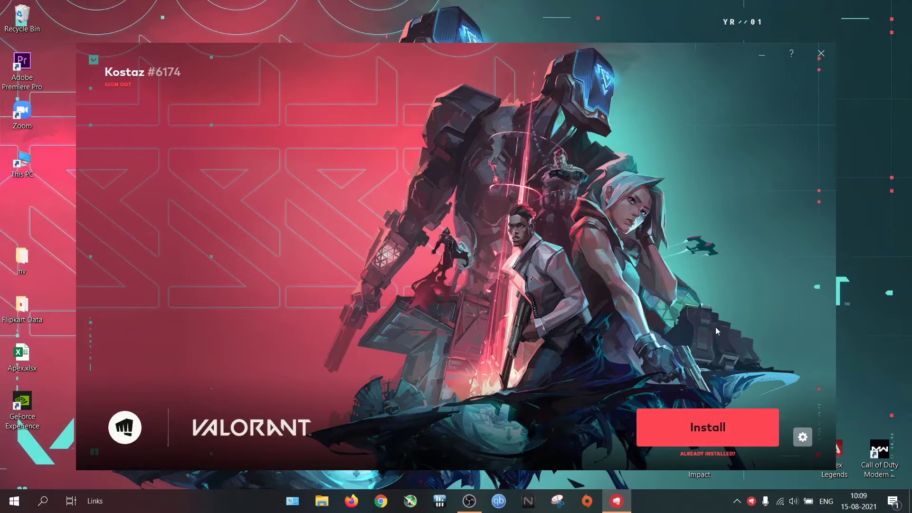
left_click(725, 457)
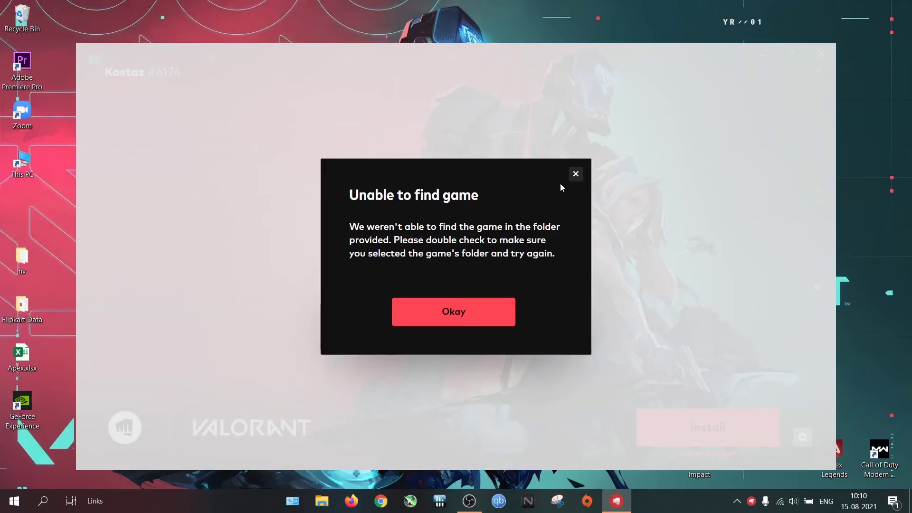
left_click(575, 174)
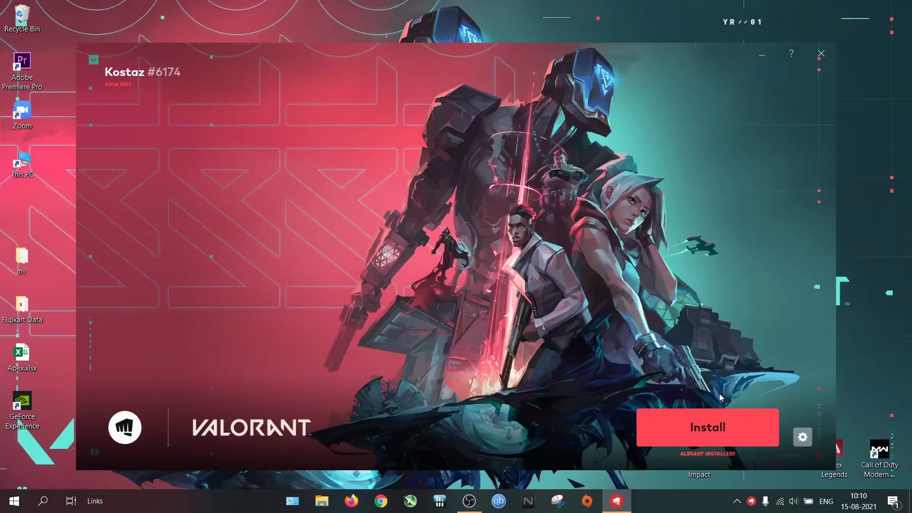
Browse for a new VALORANT install folder, expanding This PC, Acer (C:) and Program Files
left_click(714, 431)
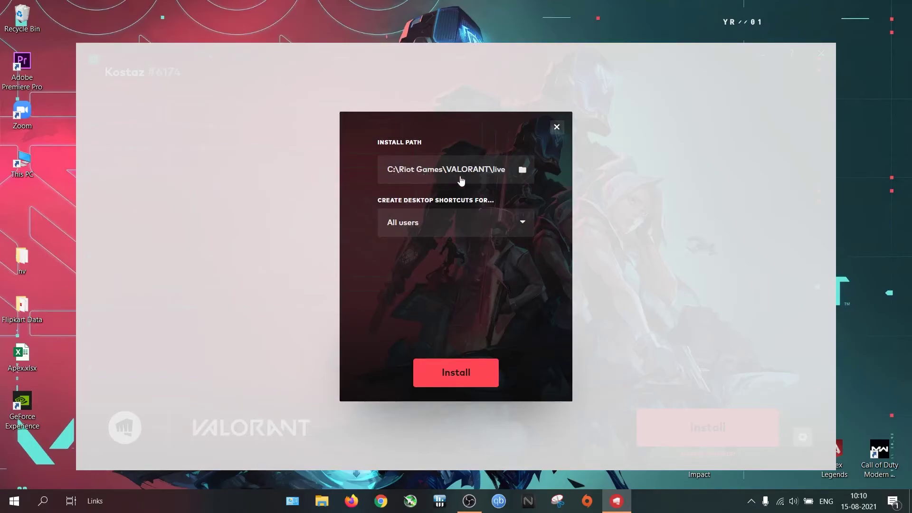
left_click(522, 171)
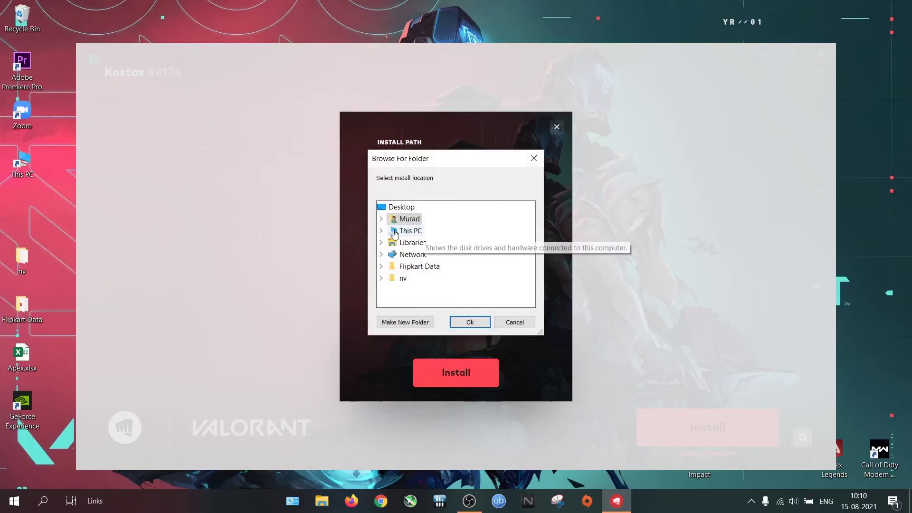
left_click(384, 234)
scroll(419, 266, "down", 2)
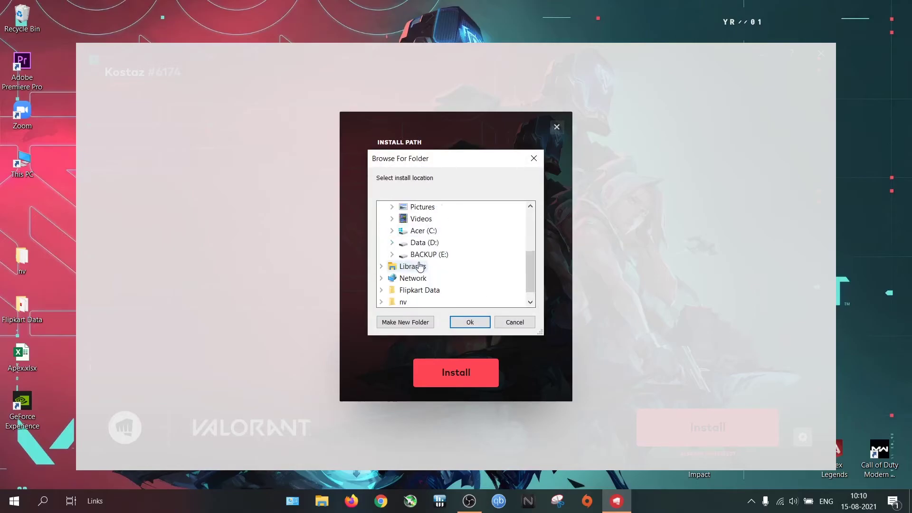
left_click(392, 230)
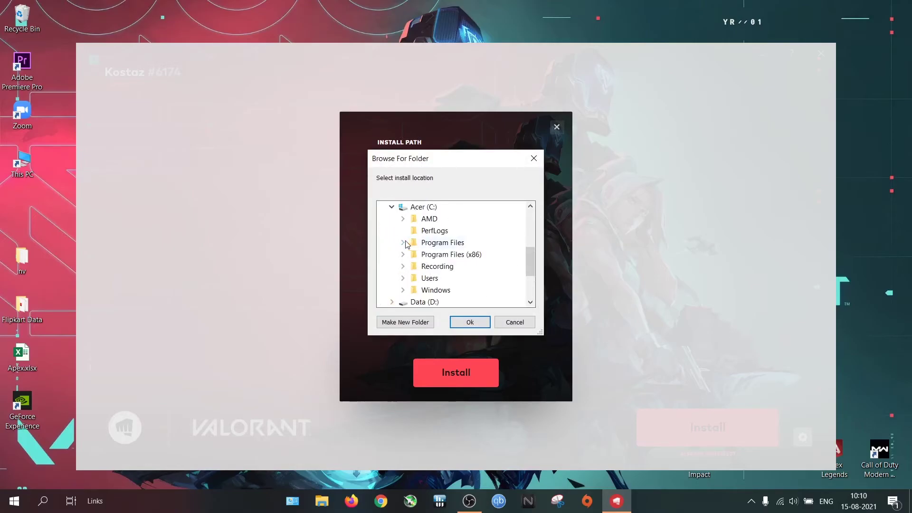
left_click(403, 243)
Set the install path to C:\Program Files\Riot Games\VALORANT and start Install to verify the files
scroll(422, 252, "down", 5)
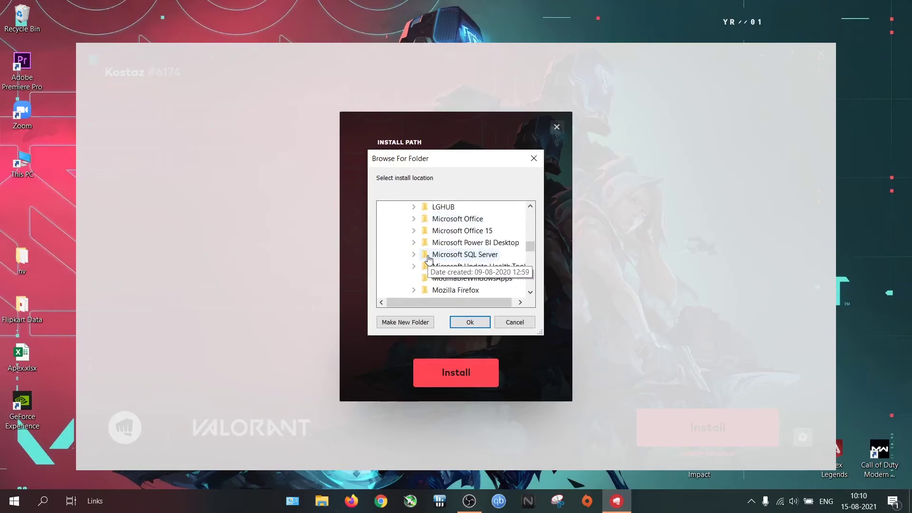
scroll(429, 259, "down", 5)
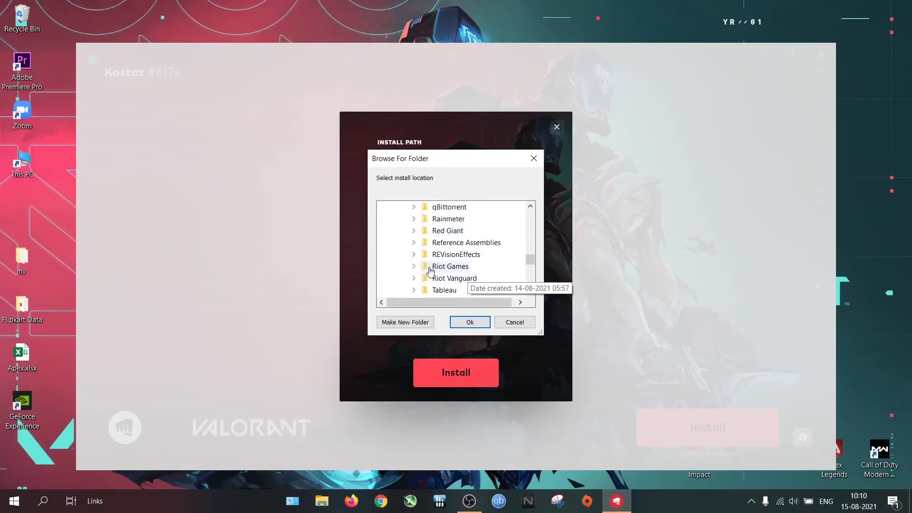
left_click(414, 266)
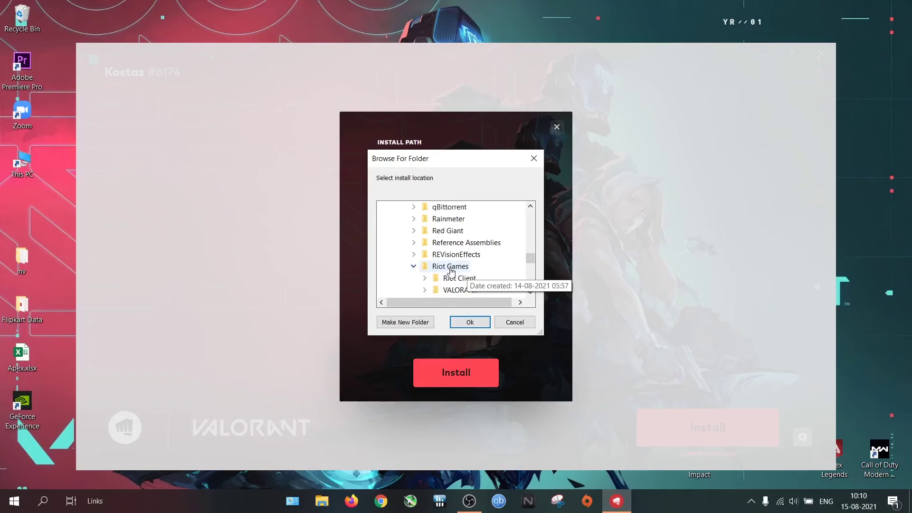
left_click(457, 290)
left_click(471, 322)
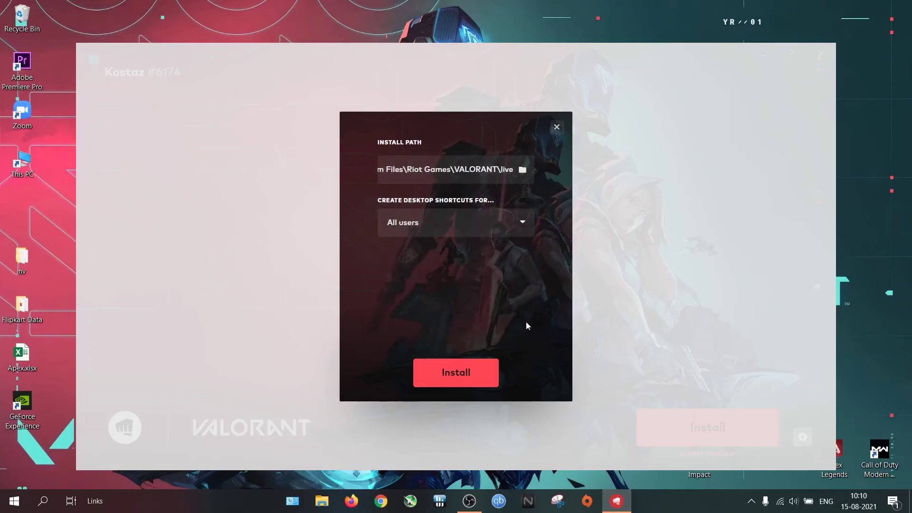
left_click(465, 371)
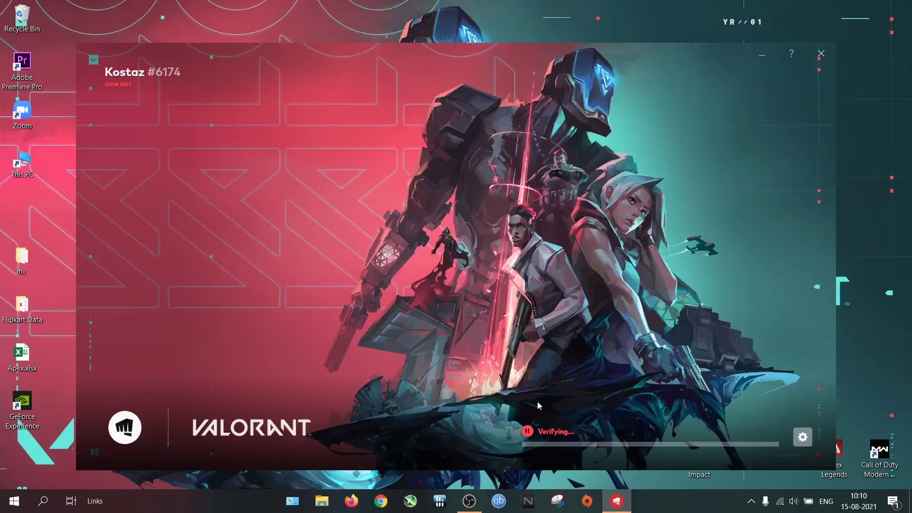